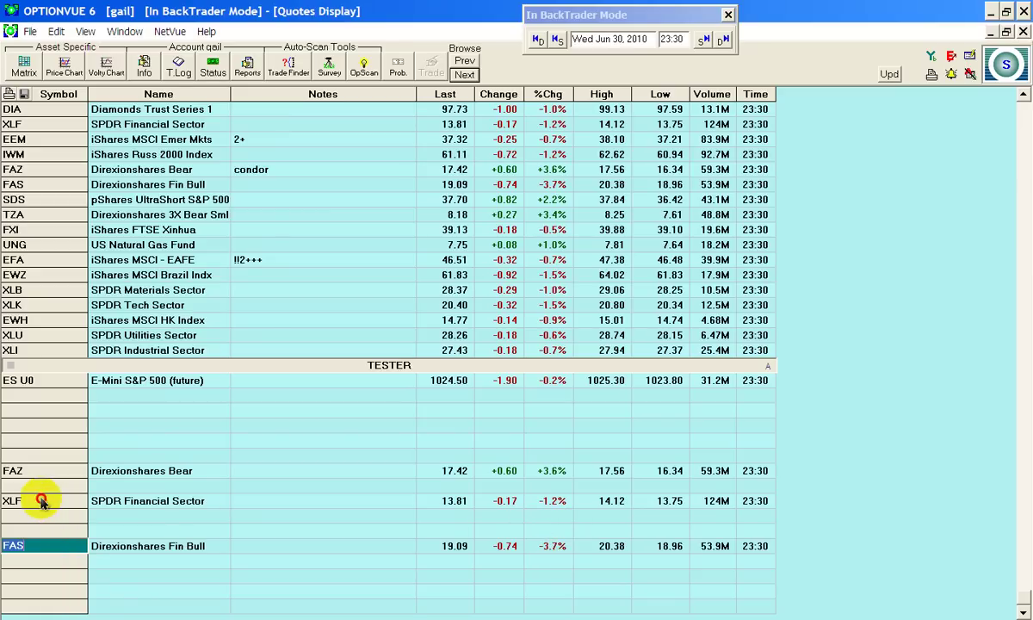
Compare the price charts of XLF, FAS and FAZ from the TESTER list, with a closer view of FAZ, and close the chart
left_click(42, 502)
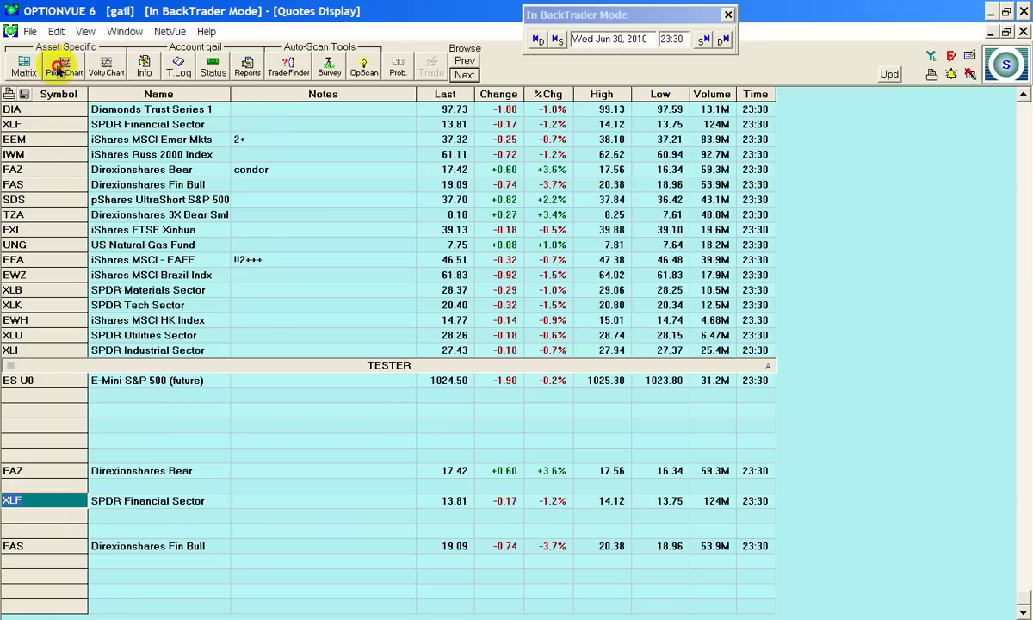
left_click(60, 69)
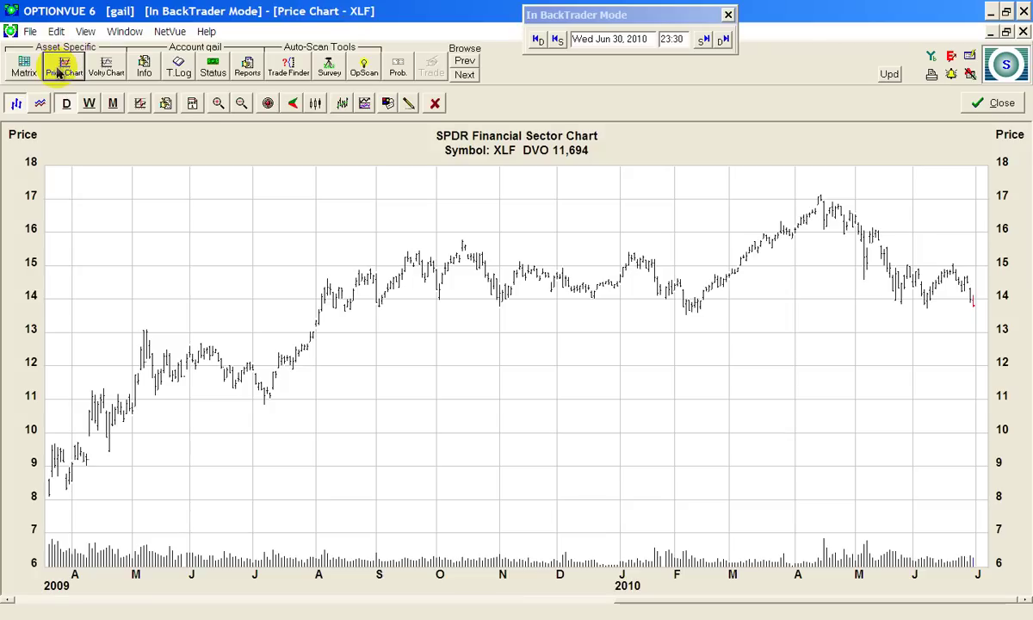
left_click(462, 76)
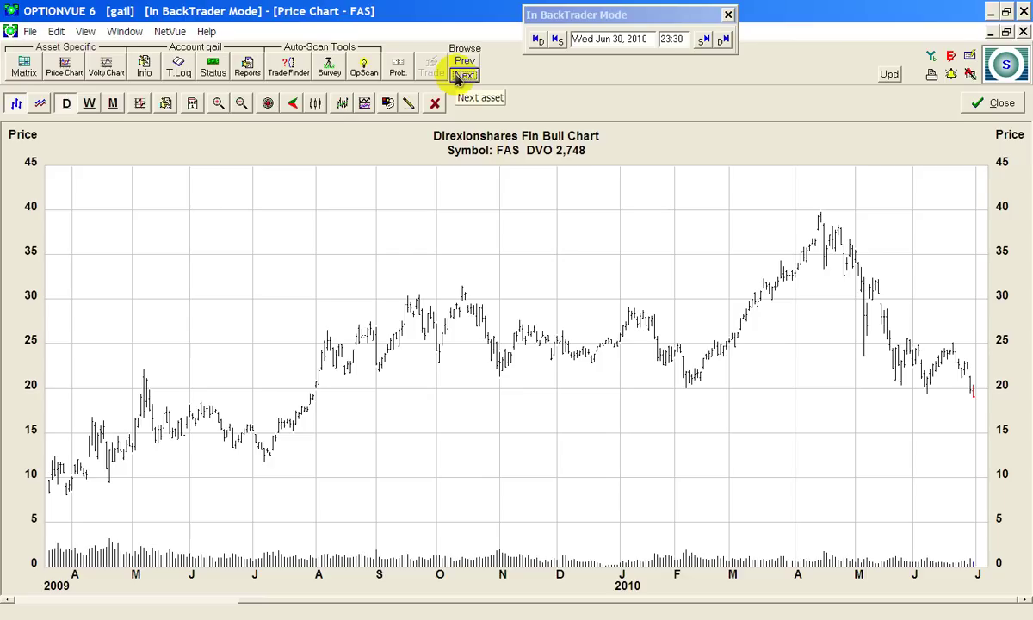
left_click(463, 63)
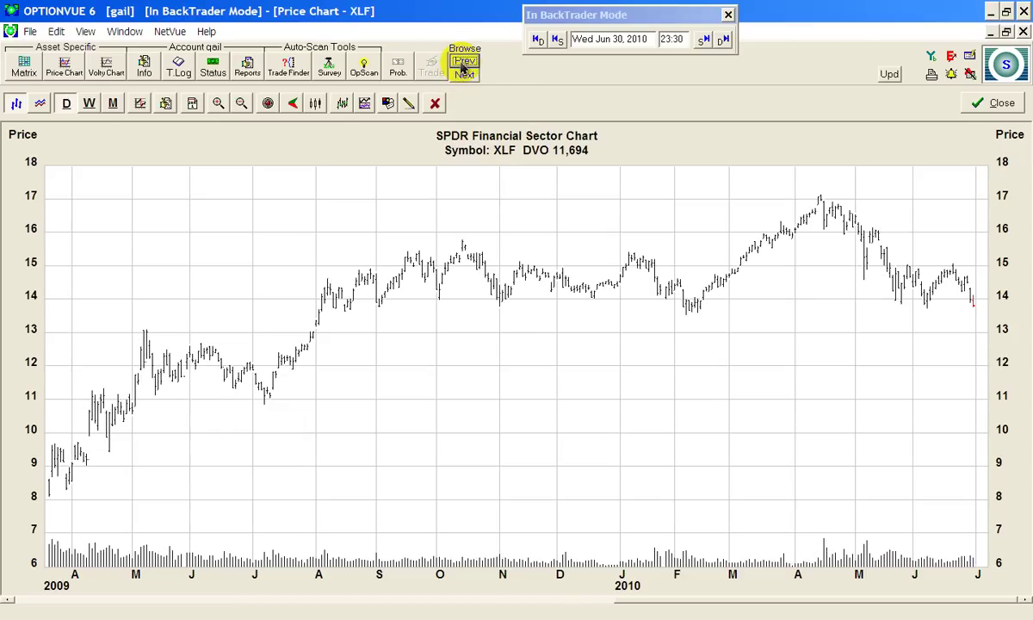
left_click(462, 66)
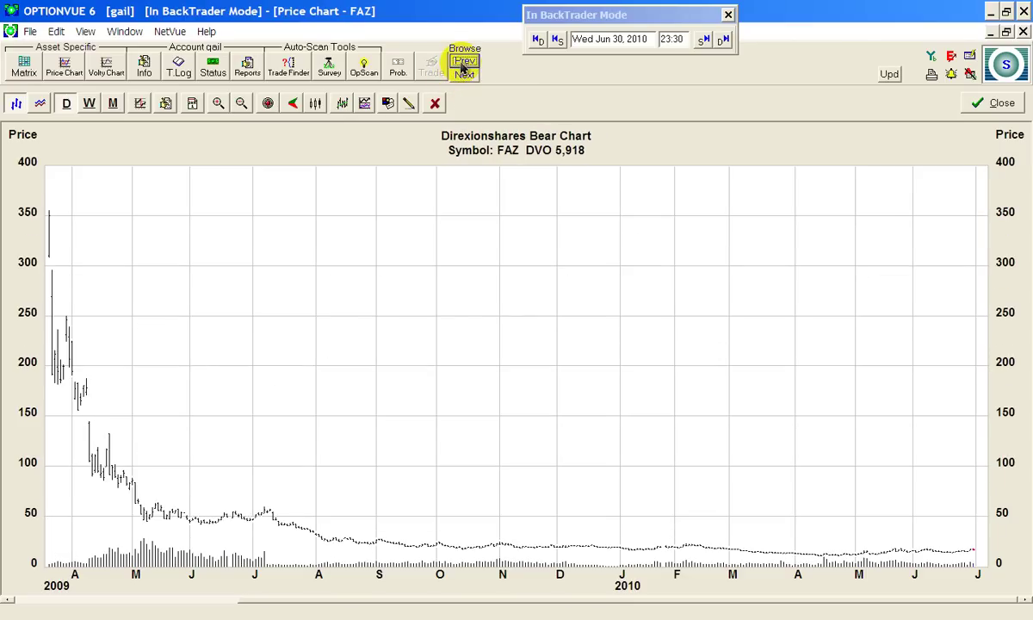
left_click(219, 105)
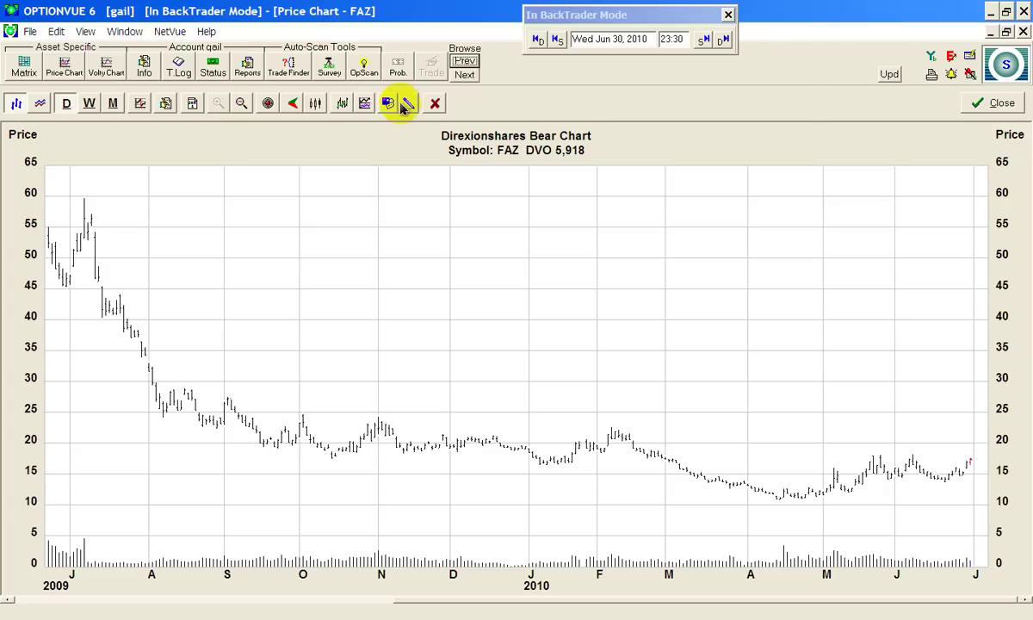
left_click(978, 103)
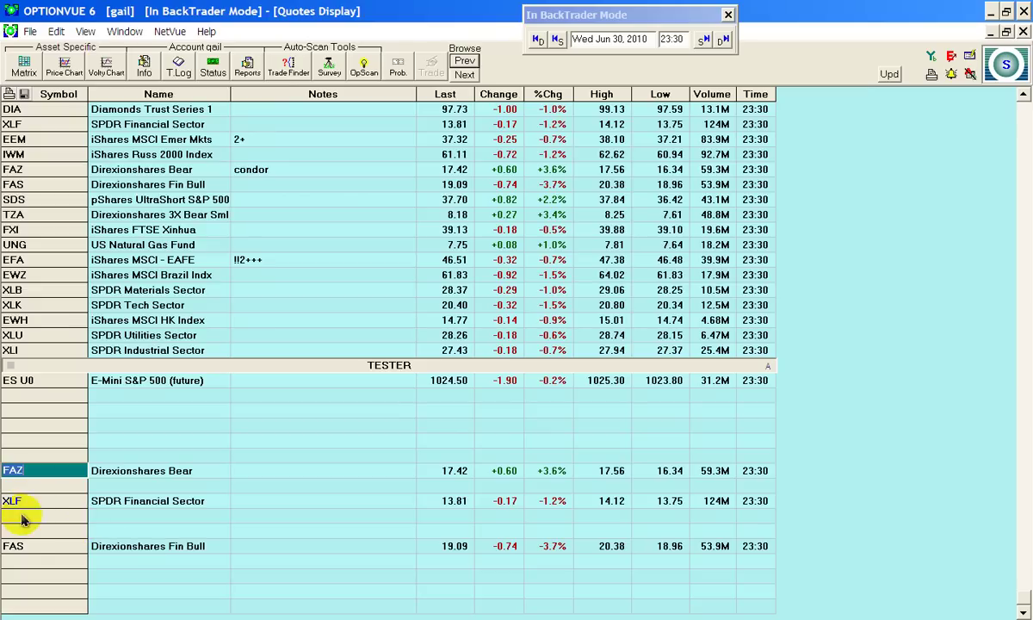
View the FAS price chart with volatility overlaid, first in detail and then over its full history back to late 2008, and close it
left_click(26, 547)
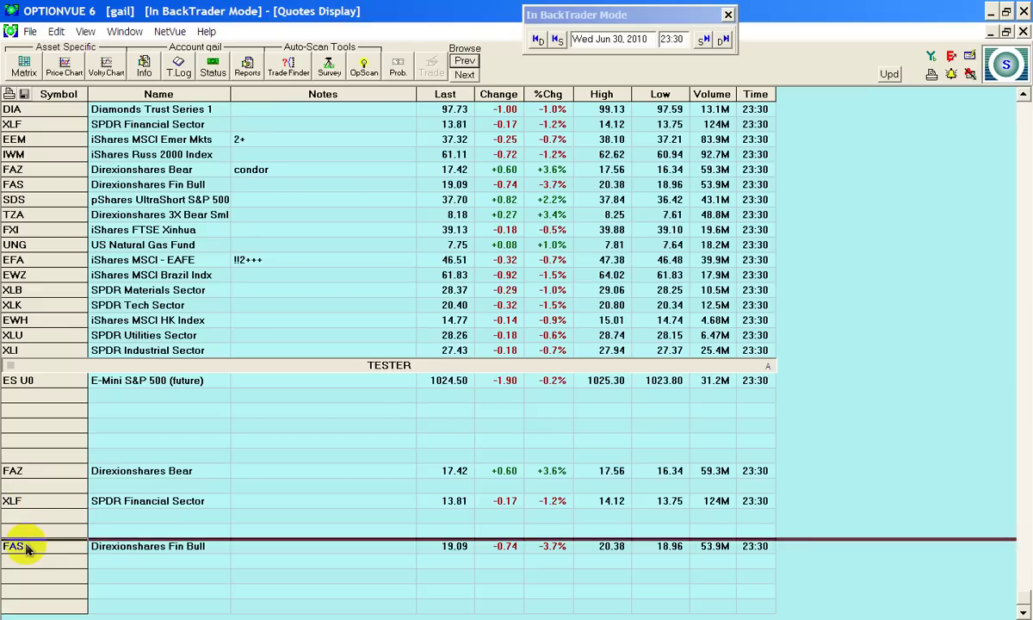
left_click(63, 69)
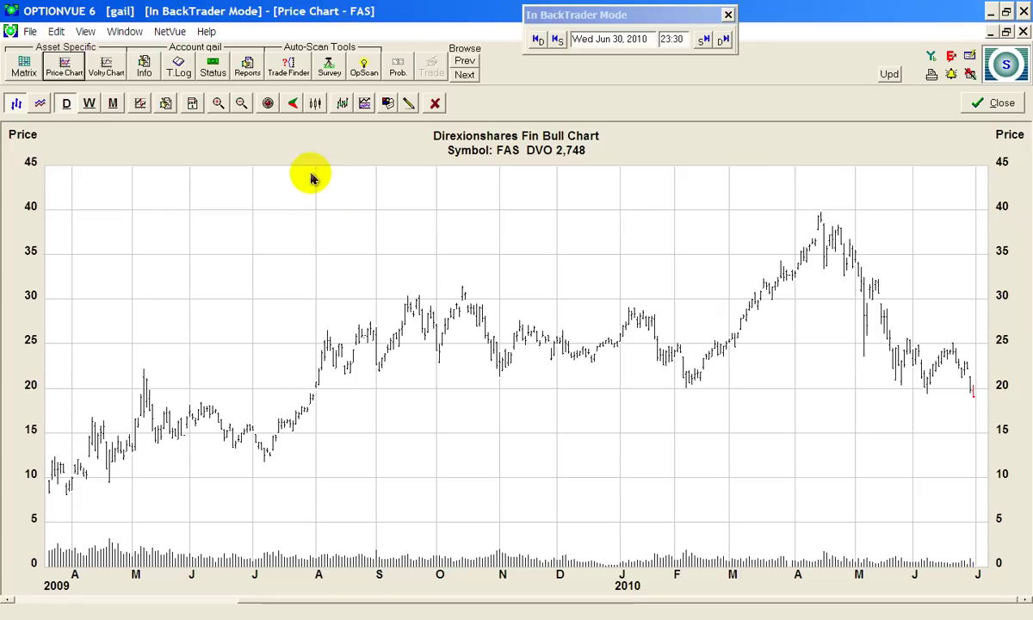
left_click(214, 104)
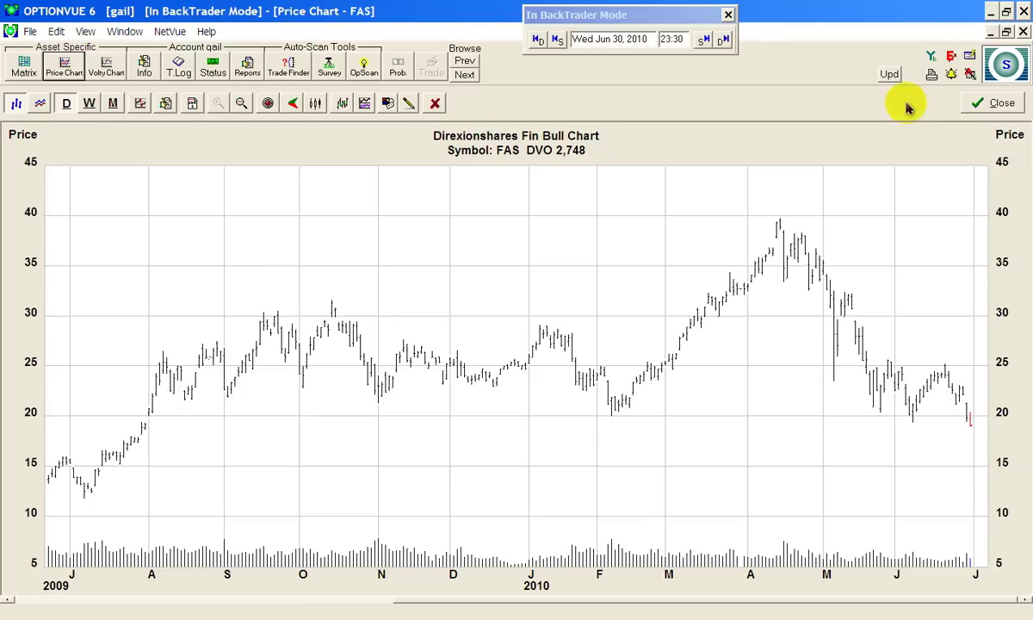
left_click(38, 106)
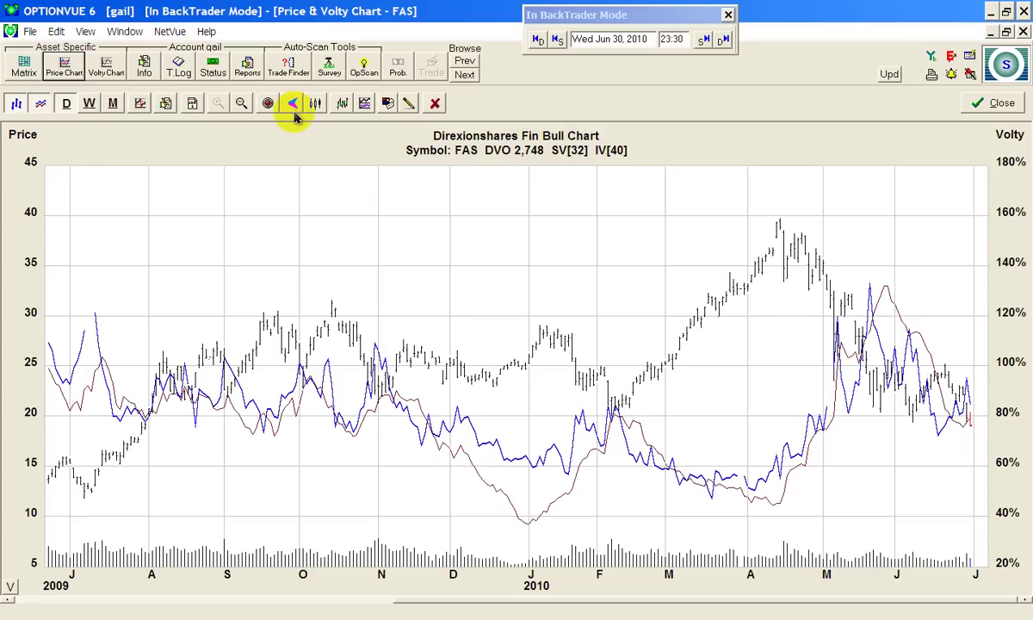
left_click(242, 104)
left_click(242, 104)
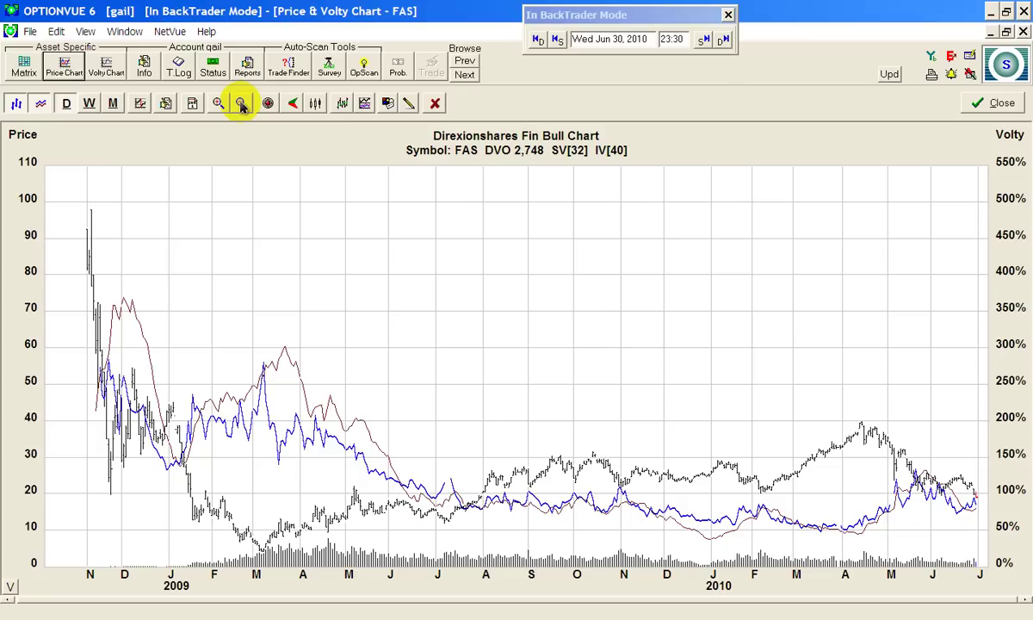
left_click(968, 102)
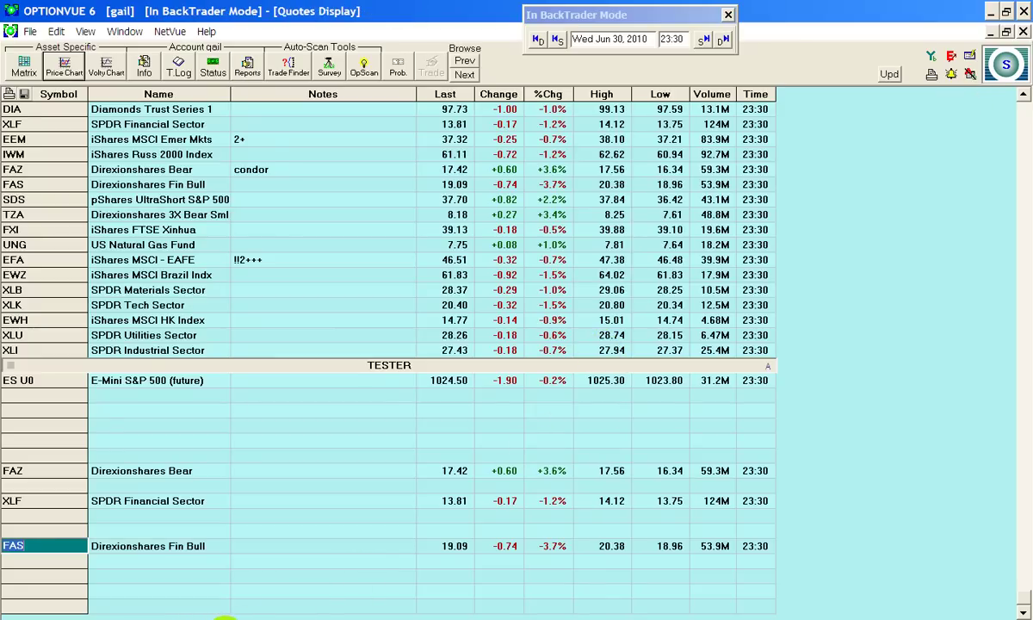
Switch to the Book1 workbook in Excel, examine the 0.05 swing results in C4:C27 and the 0.15 formula in F4, and return to OptionVue
left_click(221, 617)
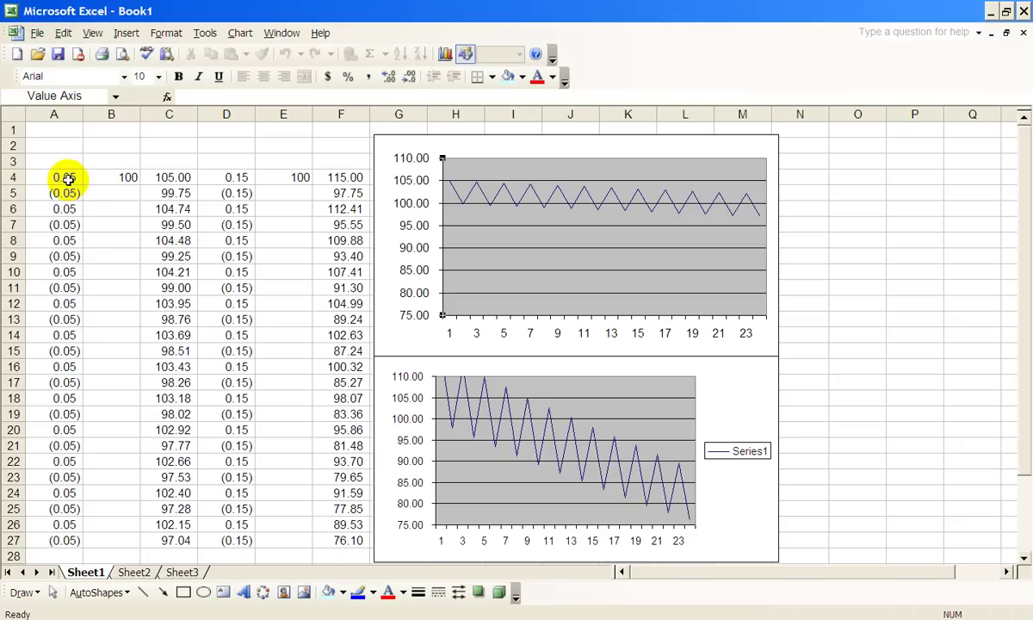
left_click_drag(165, 179, 166, 536)
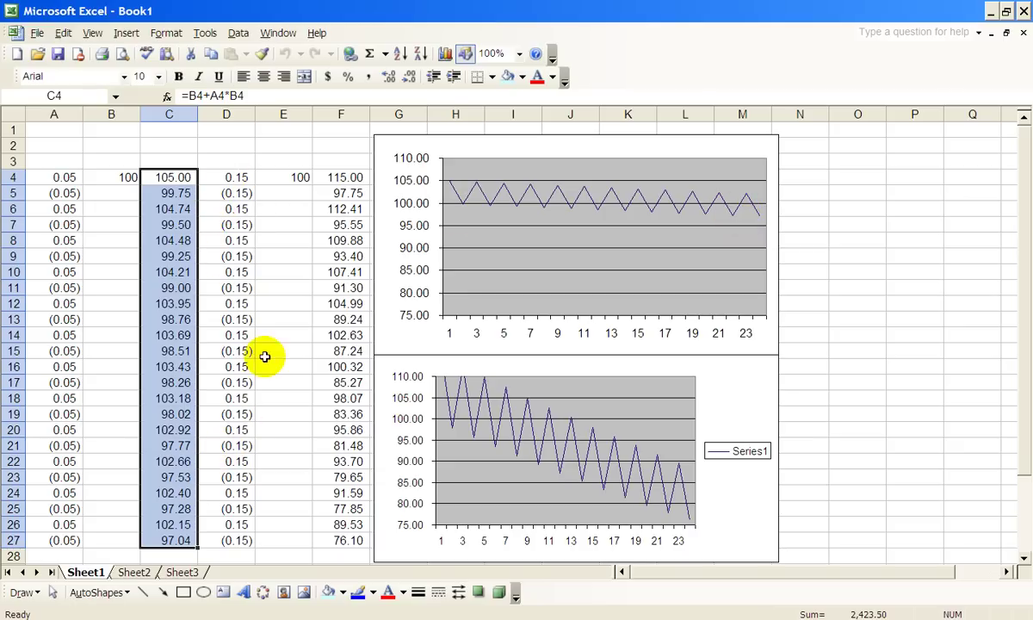
left_click(340, 178)
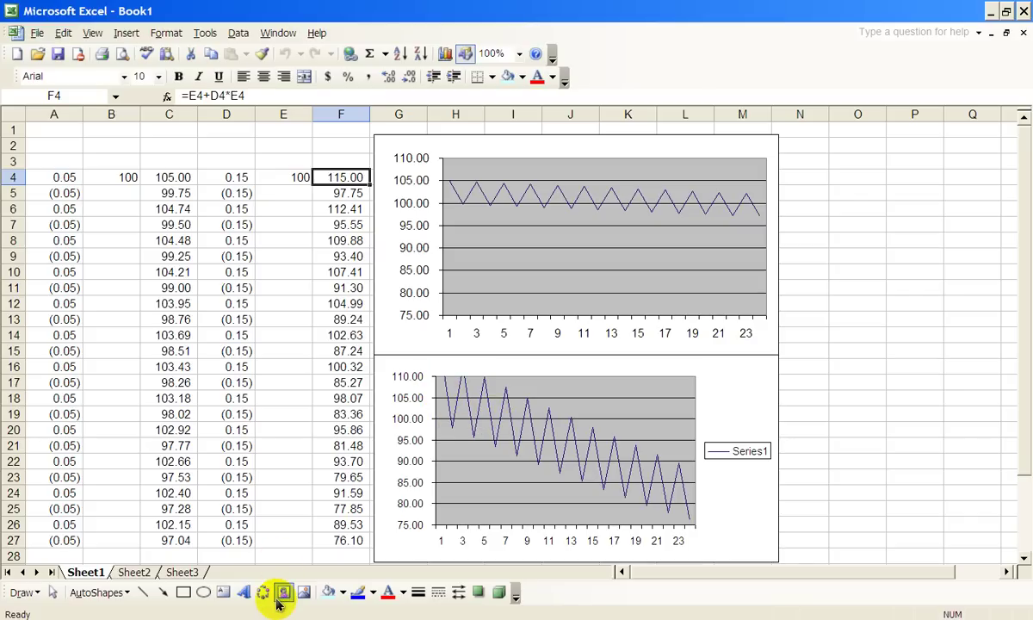
left_click(110, 618)
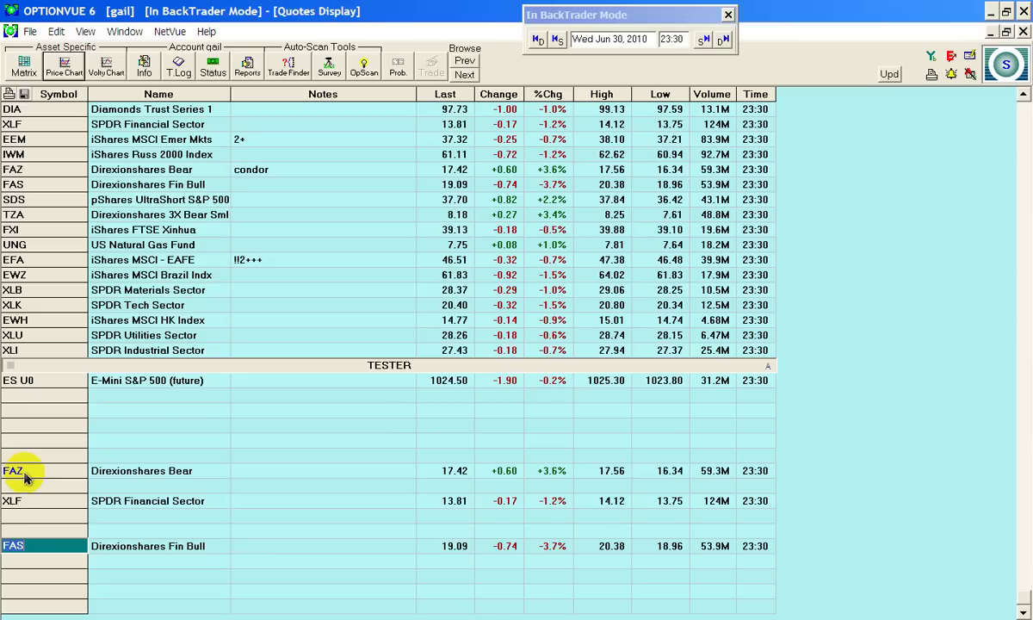
Switch to the FAZ FAS.xls workbook and examine the first FAS and FAZ closing prices and the XLF close chart's data series
left_click(196, 613)
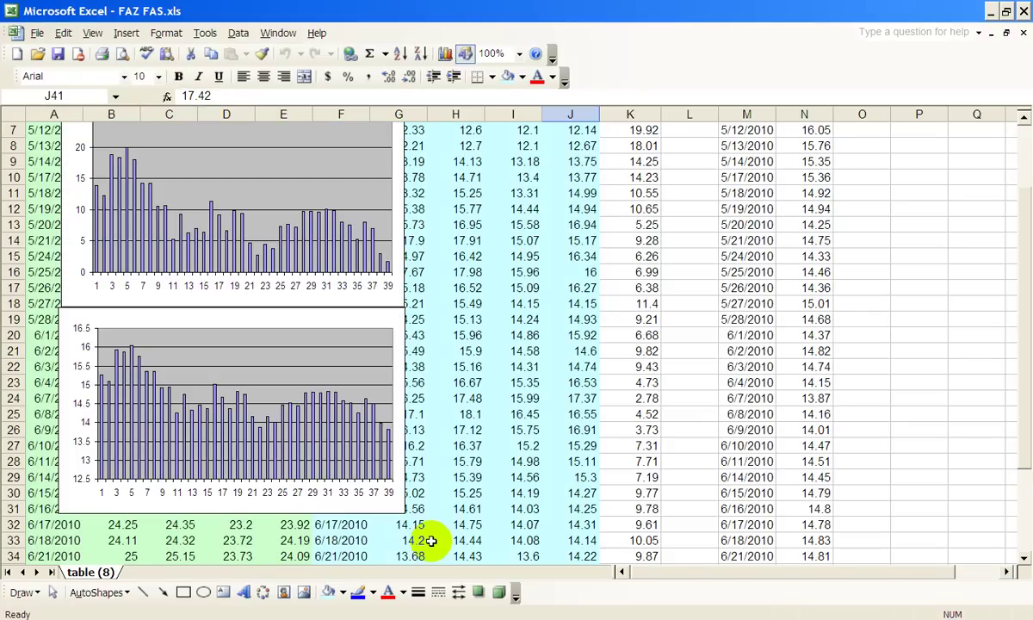
scroll(439, 513, "up", 2)
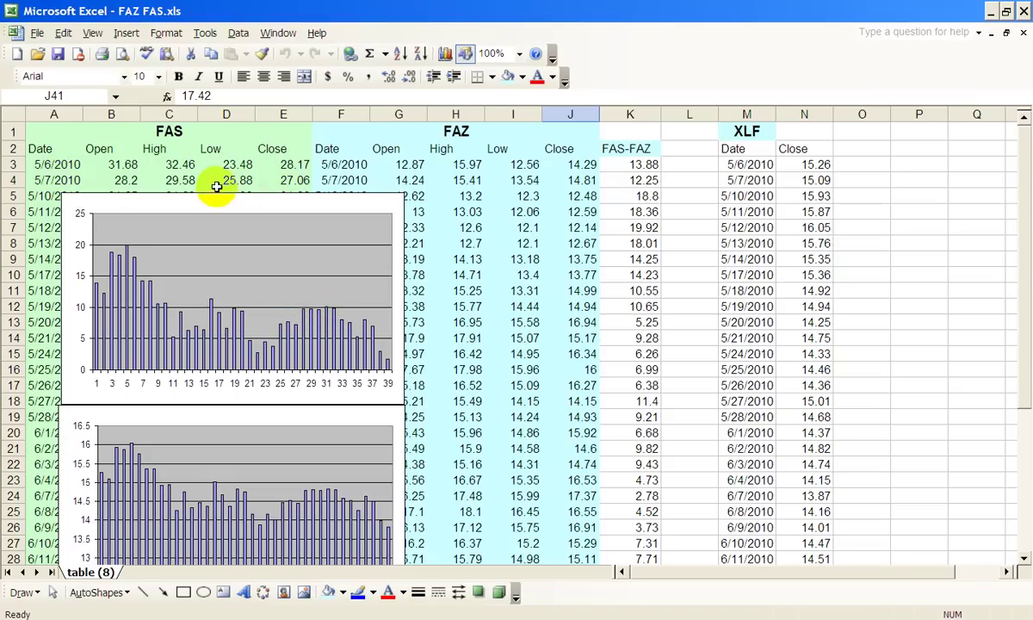
left_click(287, 165)
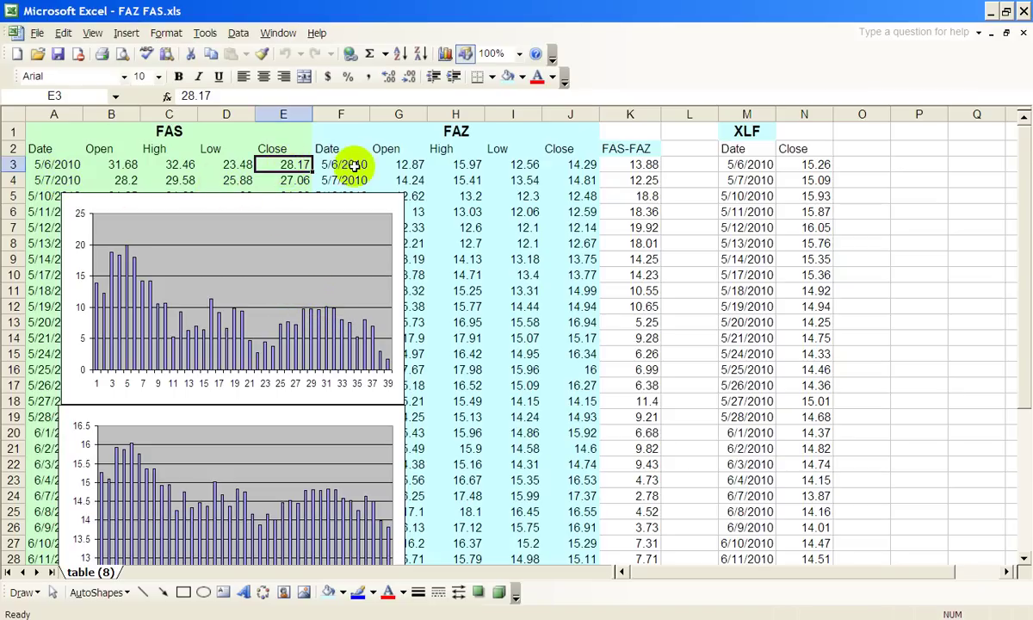
left_click(579, 165)
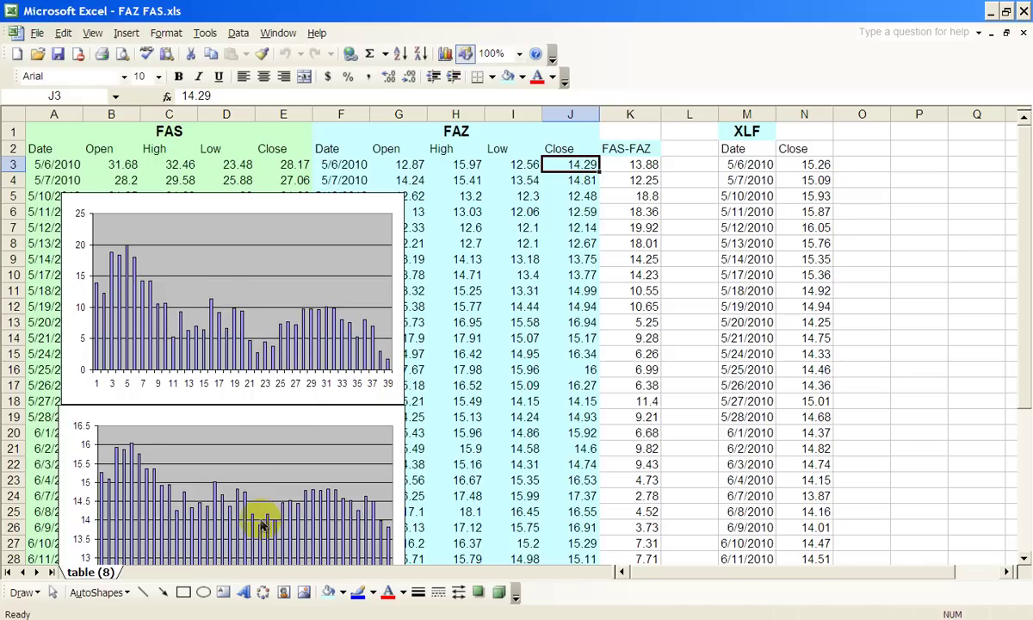
left_click(204, 526)
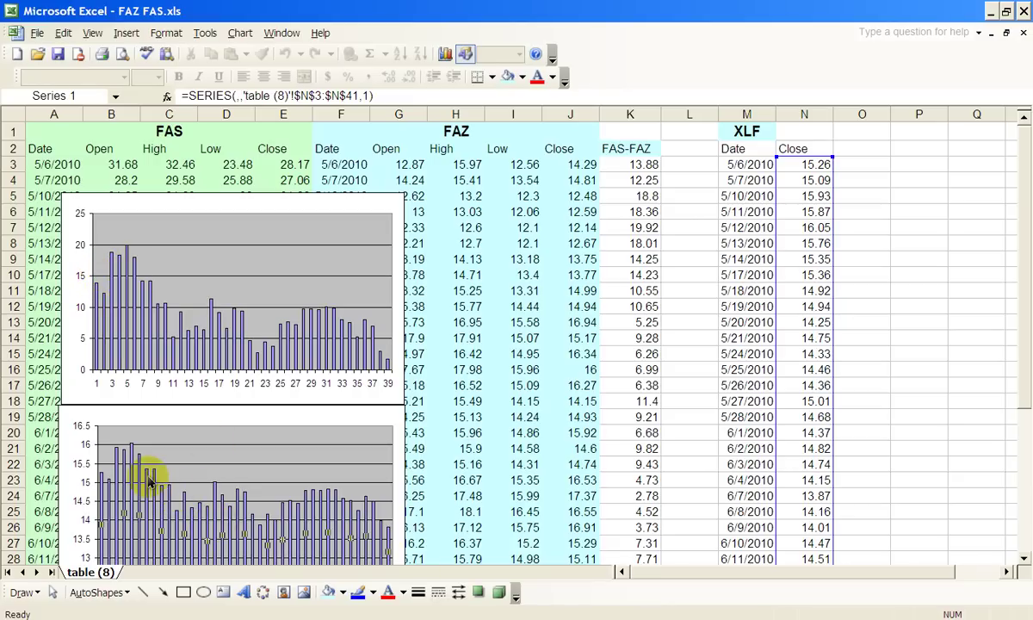
mouse_move(149, 483)
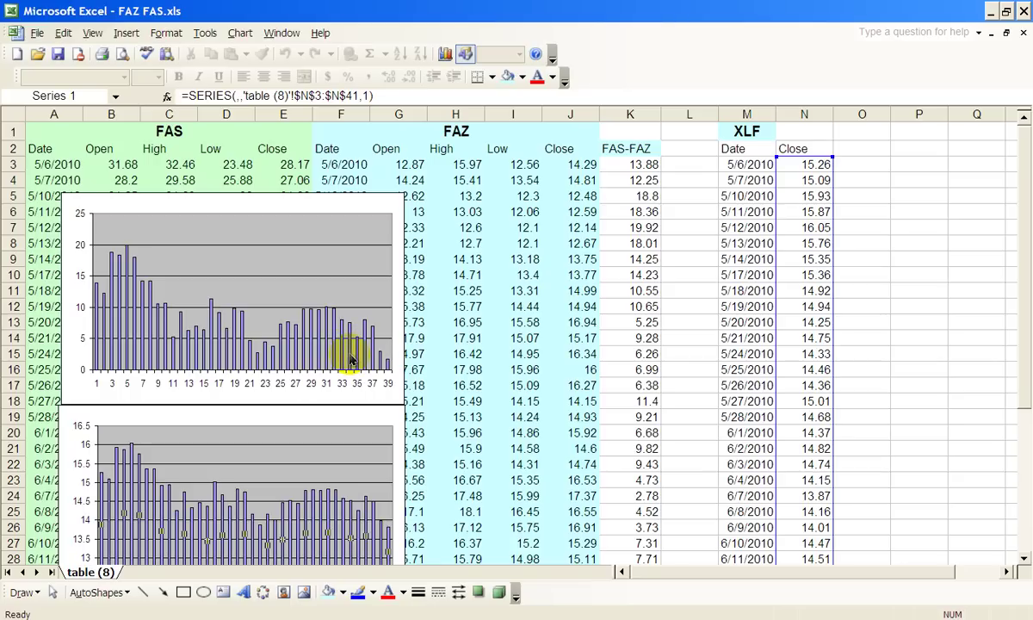
Review the charts of the 0.05 and 0.15 swings in Book1 again and return to OptionVue
key("ctrl+F6")
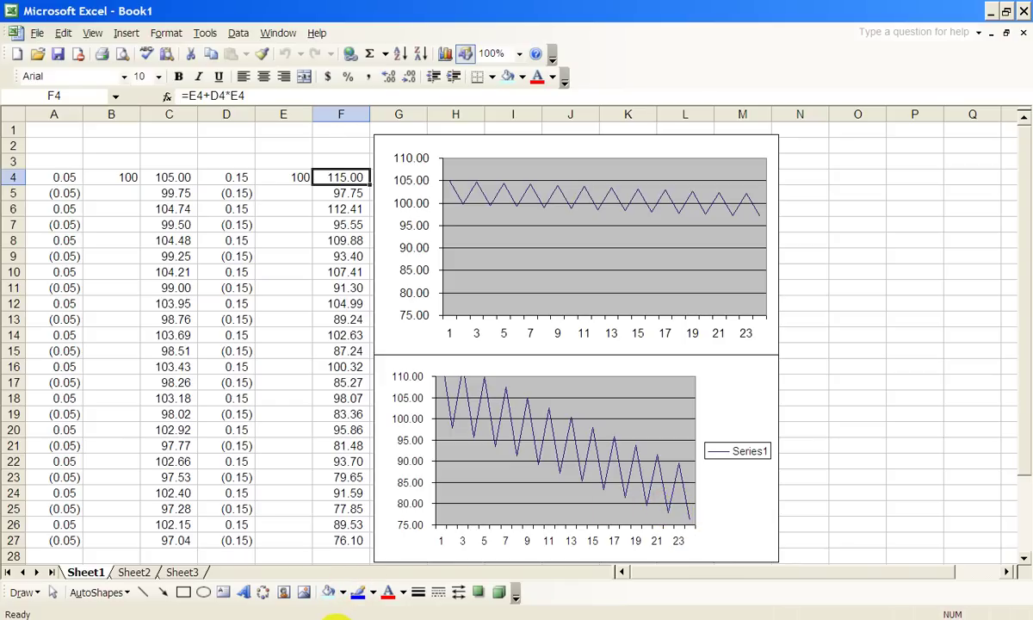
key("ctrl+F6")
left_click(116, 619)
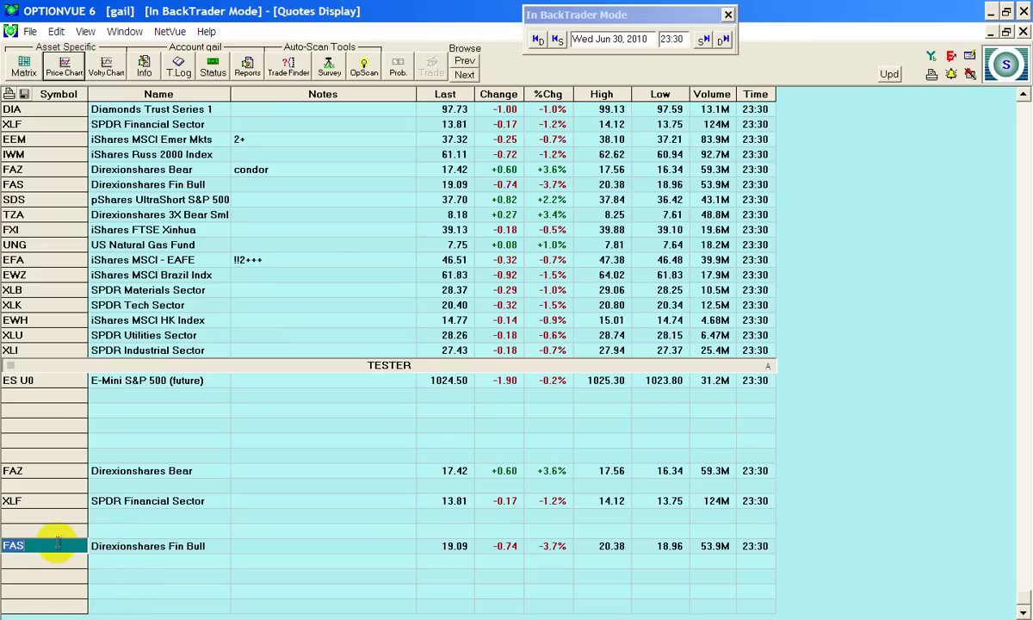
View the FAS options matrix and its price and volatility chart, and return to the quotes display
double_click(57, 543)
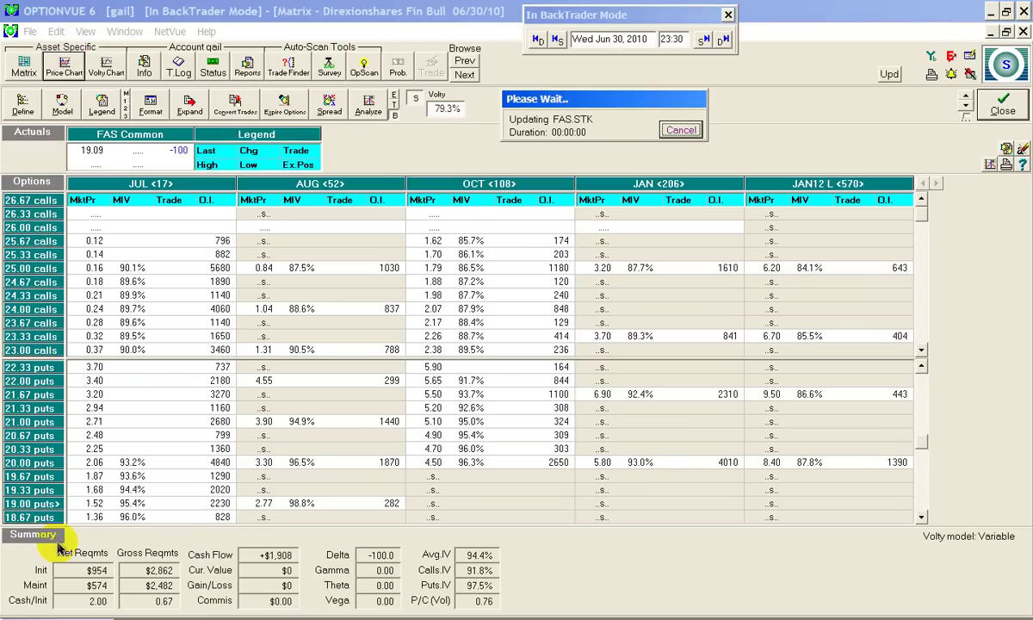
left_click(63, 69)
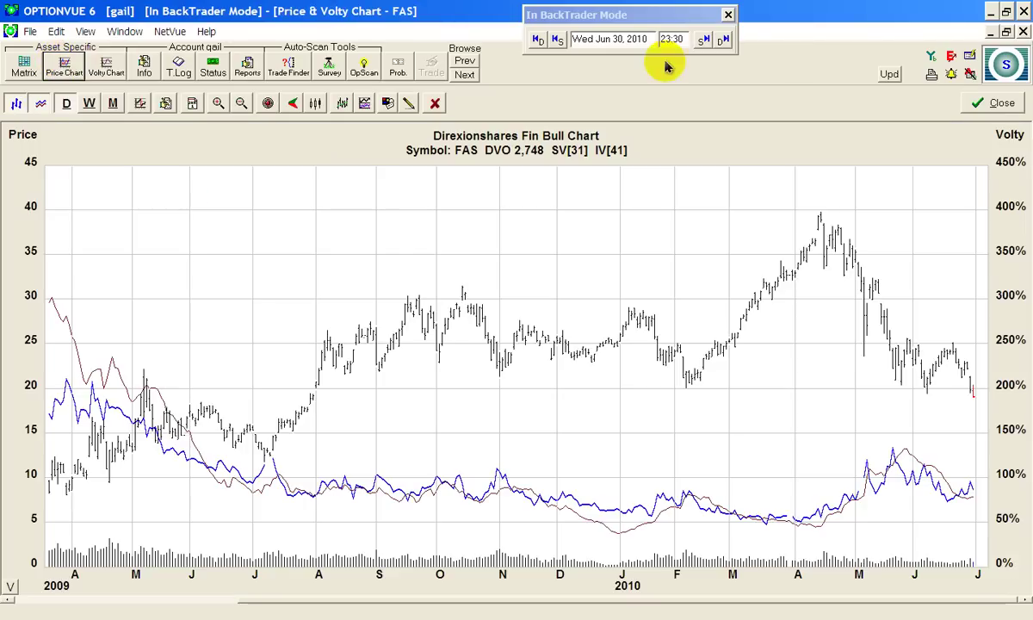
left_click(990, 102)
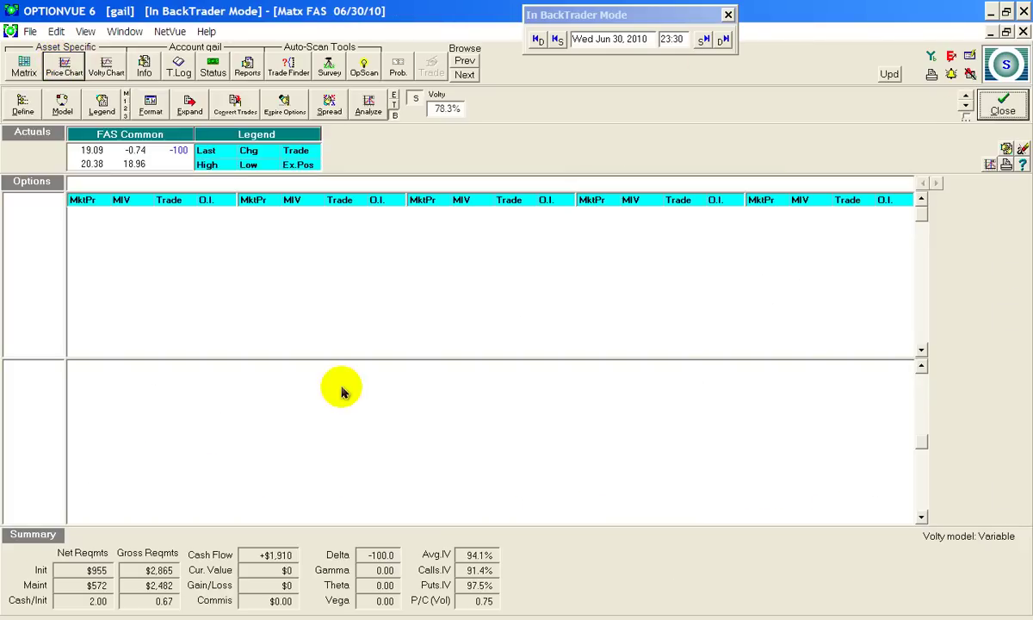
left_click(1006, 112)
Move the FAZ row directly above the FAS row in the TESTER quotes list
left_click(22, 546)
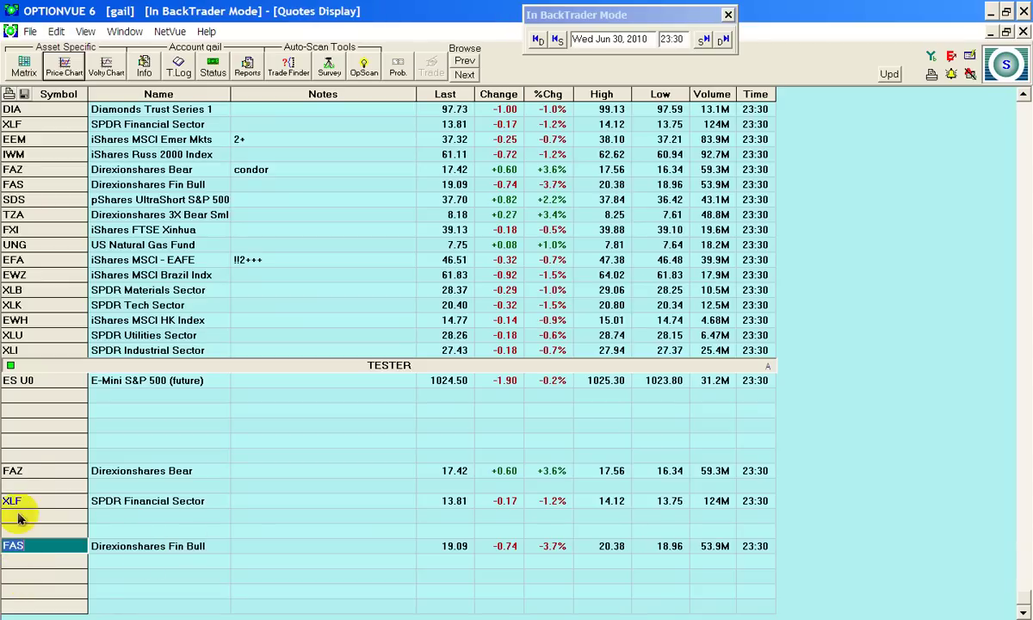
mouse_move(19, 518)
left_mouse_down()
mouse_move(19, 457)
mouse_move(18, 530)
left_mouse_up()
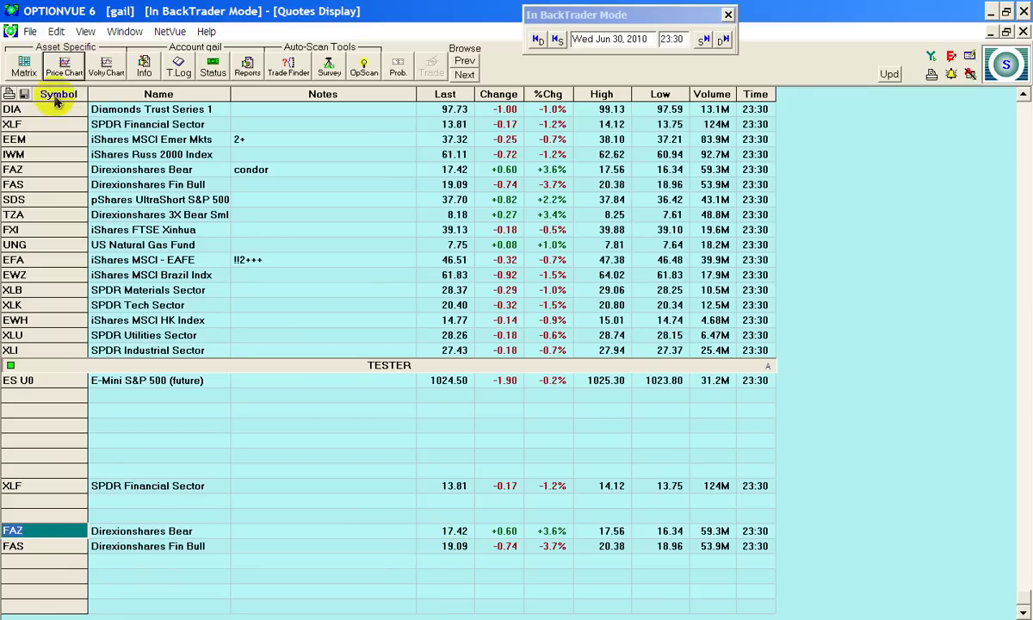
Compare the FAZ price and volatility chart with the XLF chart at the closer zoom, and return to FAZ
left_click(64, 66)
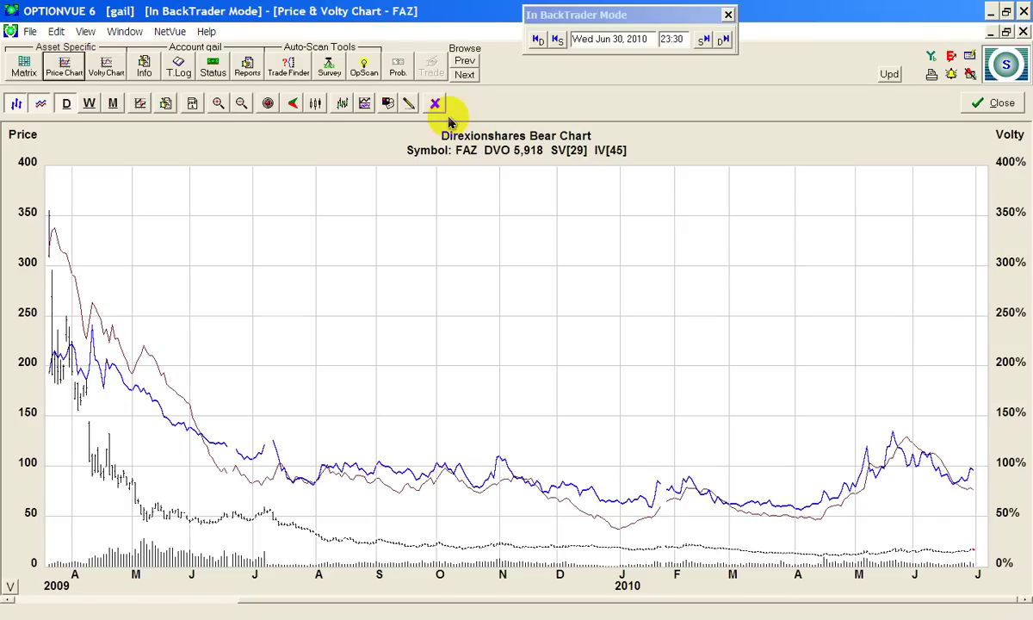
left_click(218, 104)
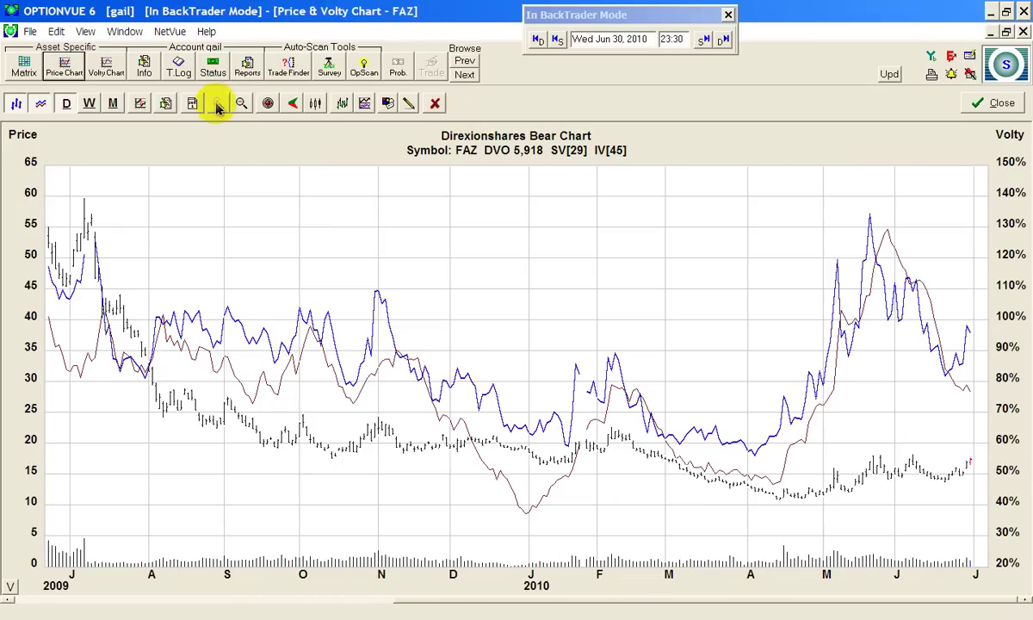
left_click(466, 76)
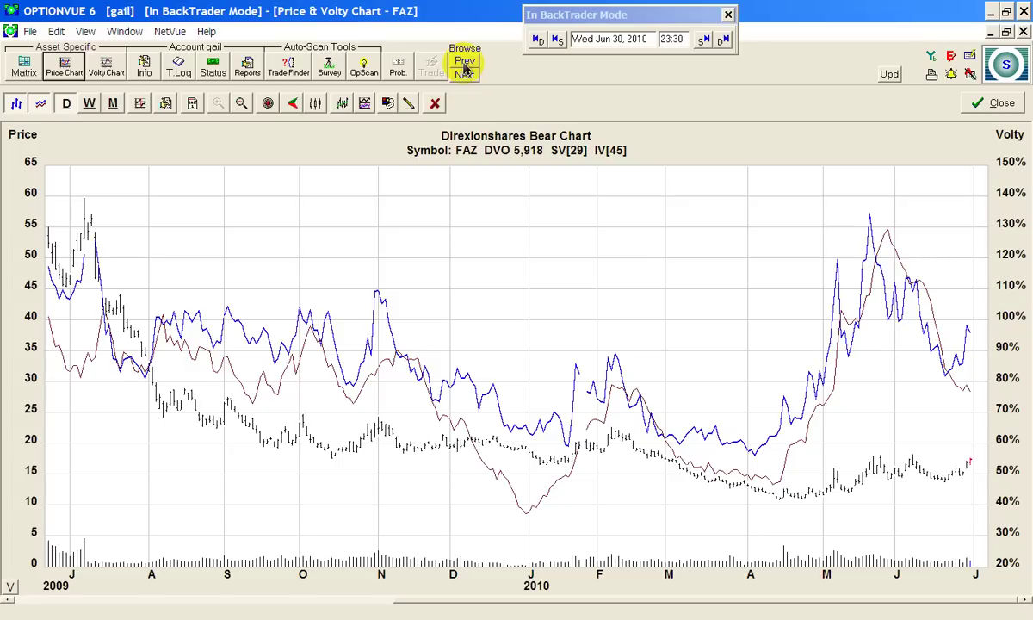
left_click(464, 62)
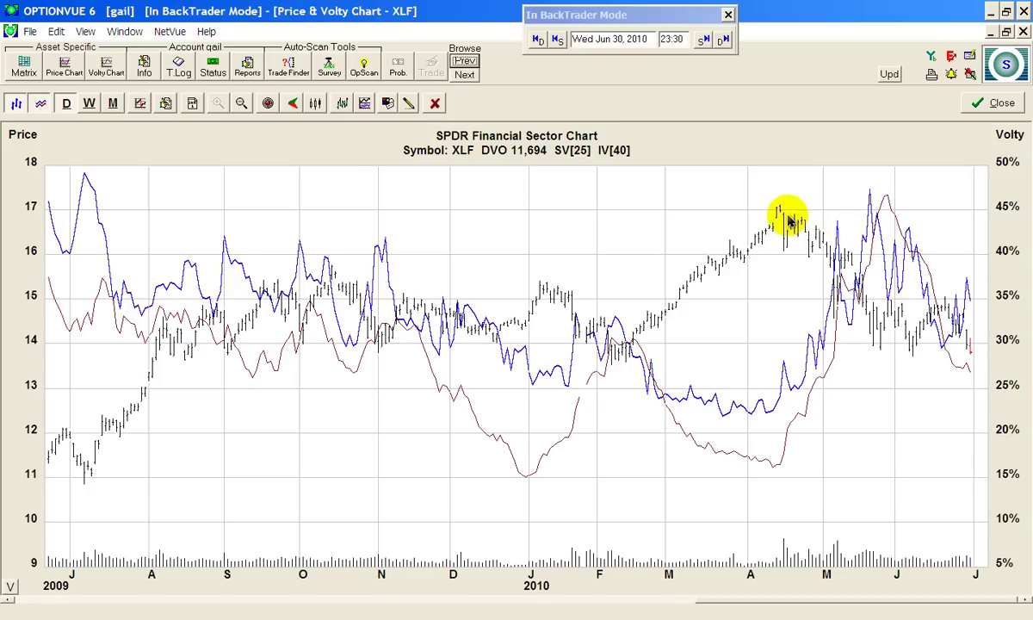
left_click(463, 75)
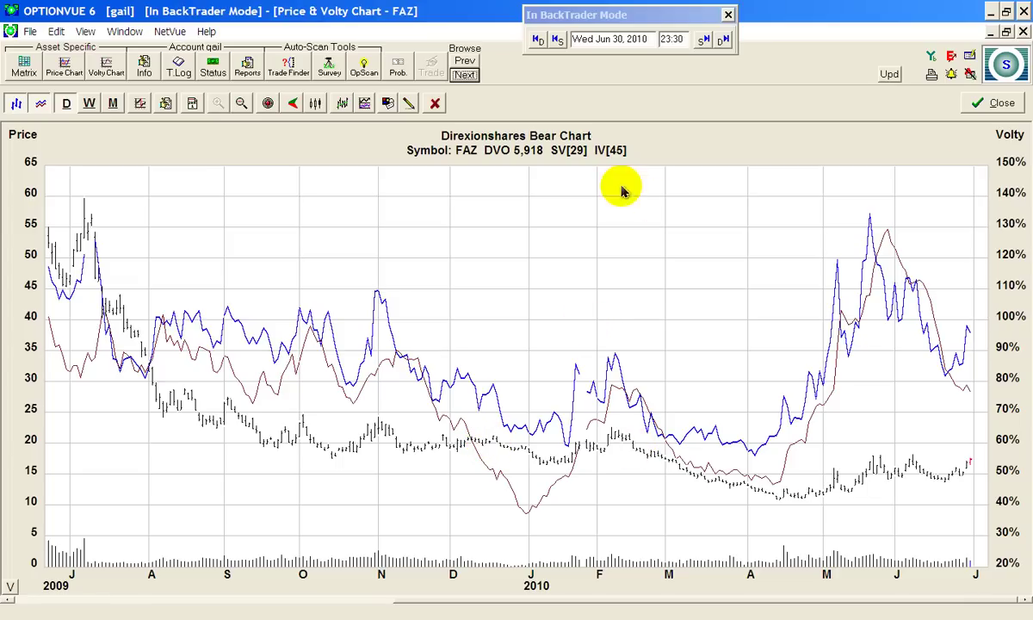
Close the FAZ chart, check the FAS-FAZ spread chart in the Excel workbook FAZ FAS.xls, and return to the OptionVue quotes
left_click(992, 103)
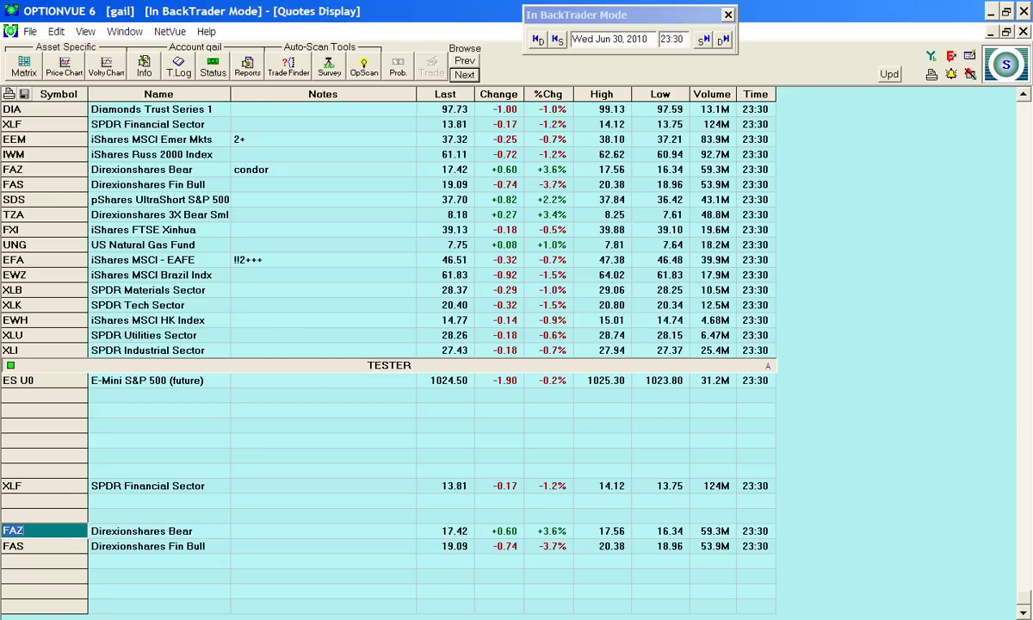
key("alt+Tab")
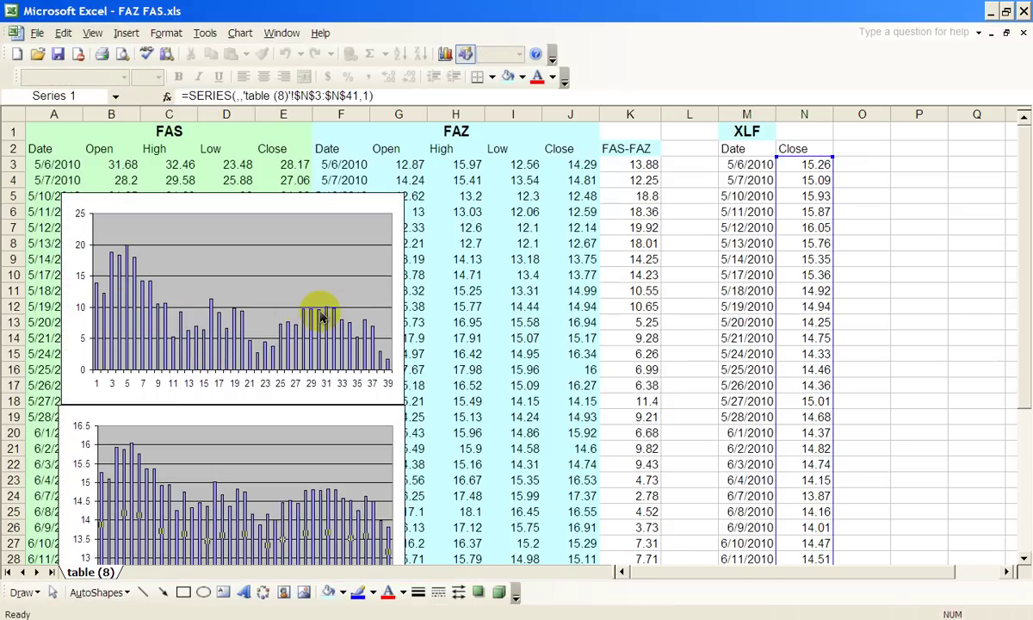
key("alt+Tab")
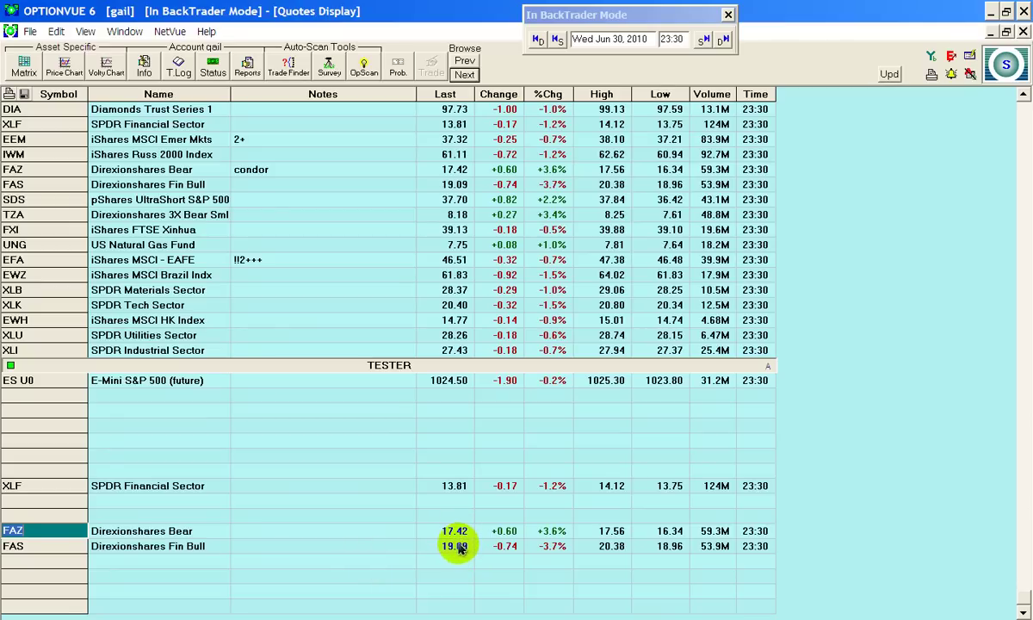
Open the FAS options matrix and clear the trade quantity entered for FAS Common
double_click(22, 536)
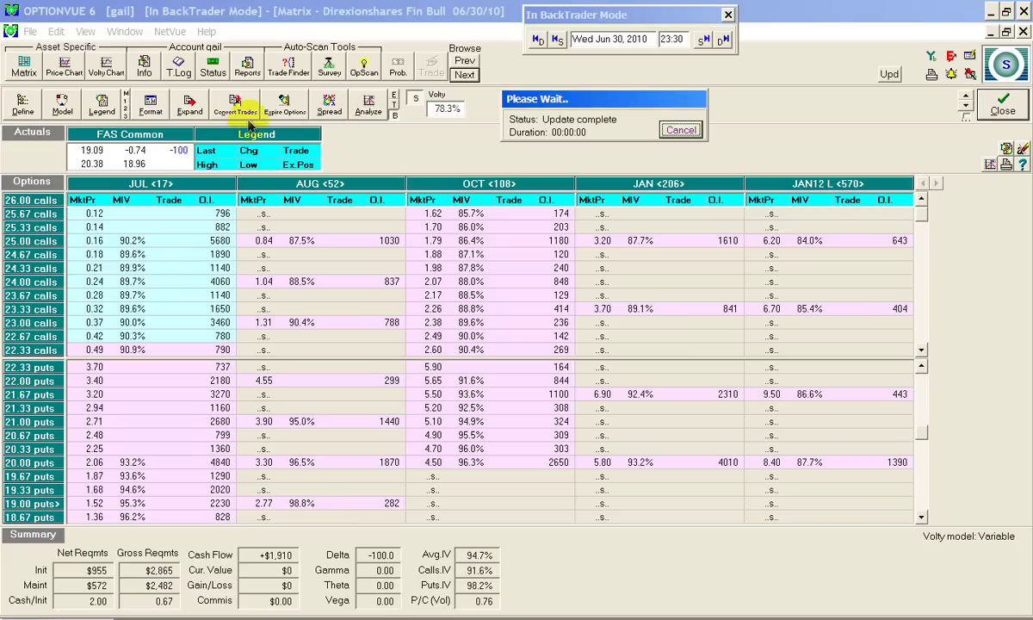
left_click(174, 151)
key("Delete")
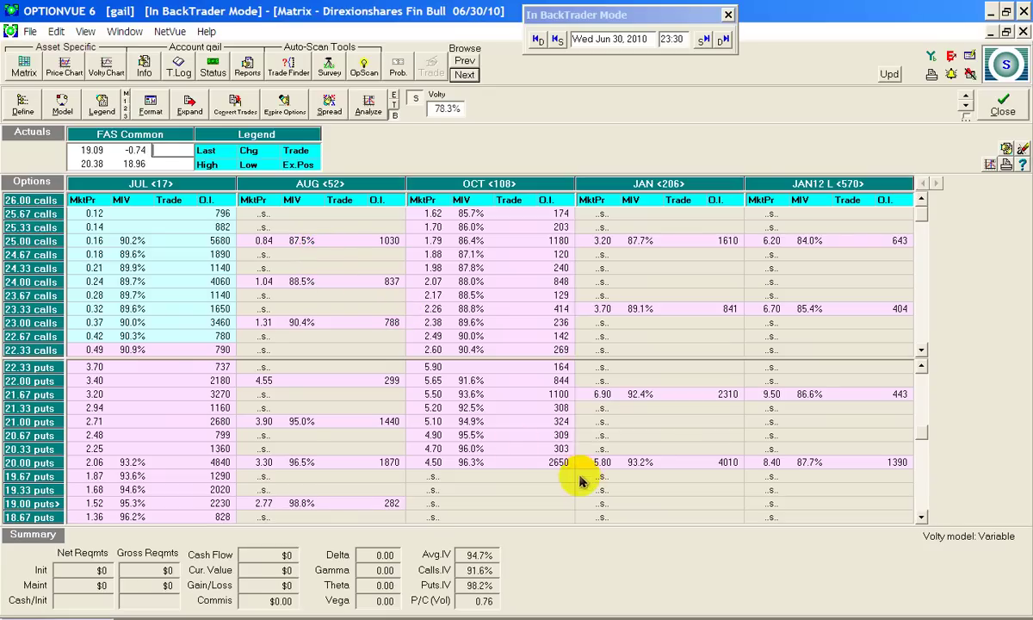
Enter a trade of -10 on the October 16.67 puts in the FAS matrix
left_click(921, 517)
left_click(921, 516)
left_click(921, 517)
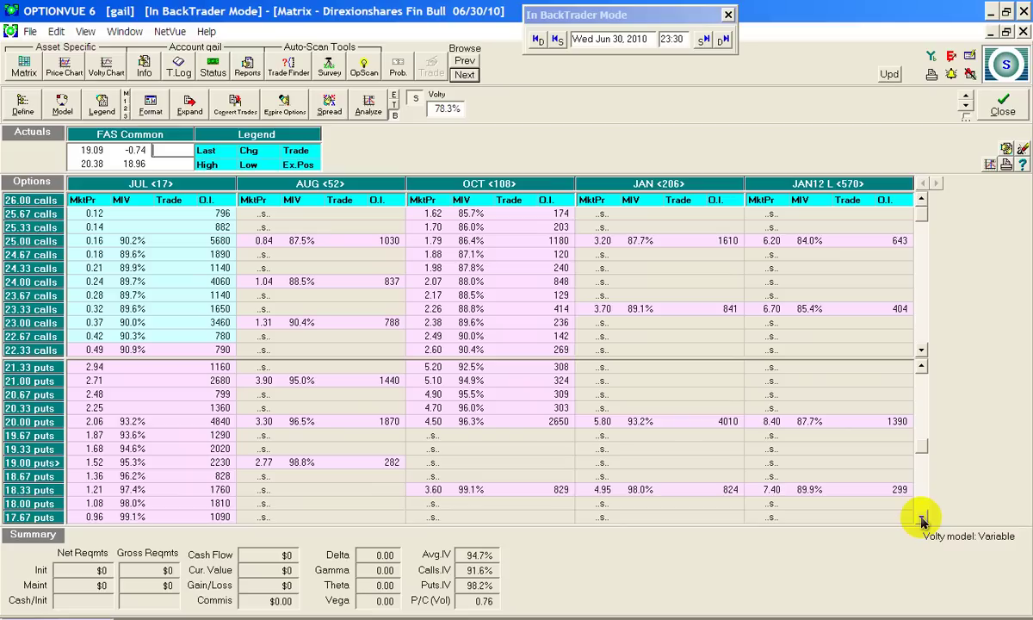
left_click(922, 516)
left_click(922, 516)
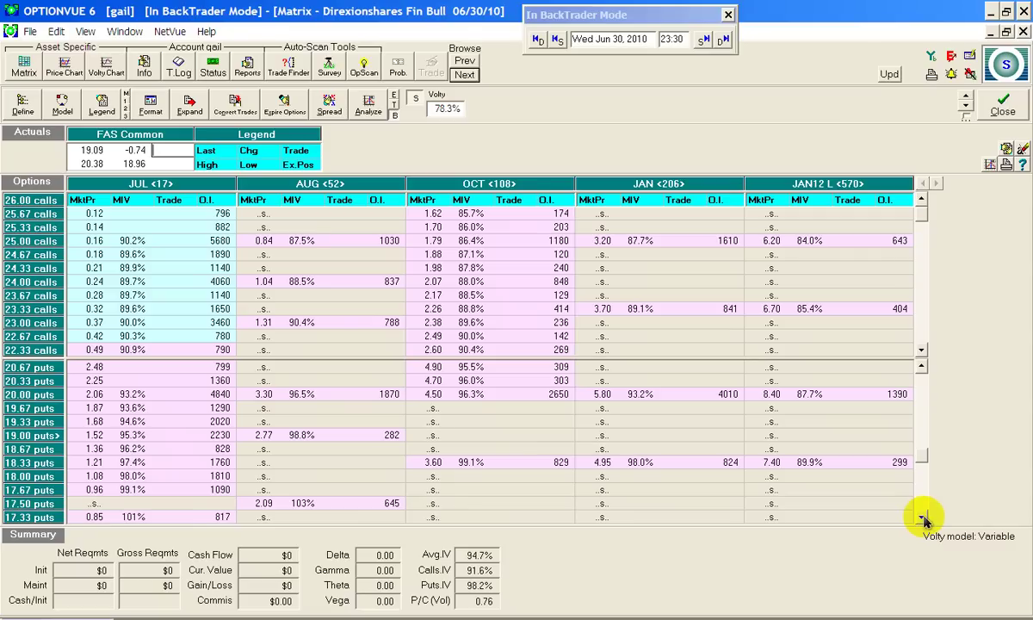
left_click(923, 518)
left_click(923, 517)
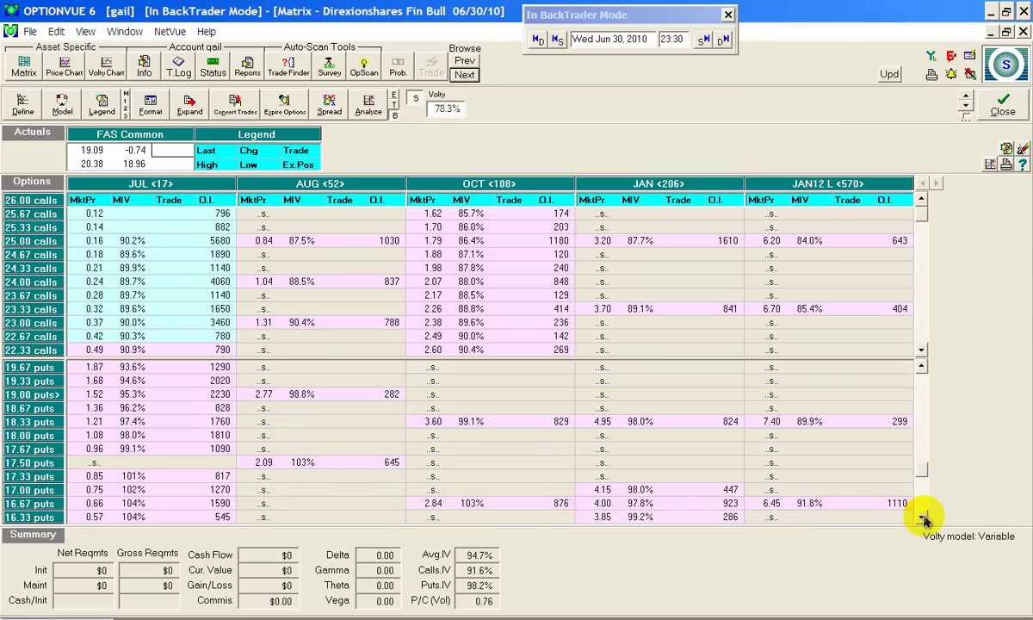
left_click(923, 518)
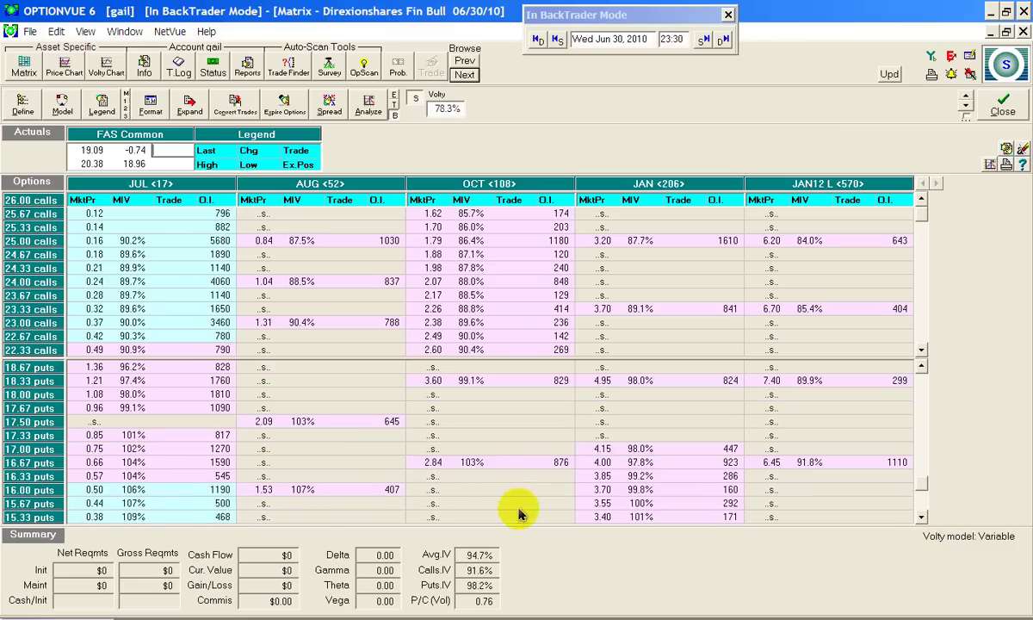
left_click(524, 465)
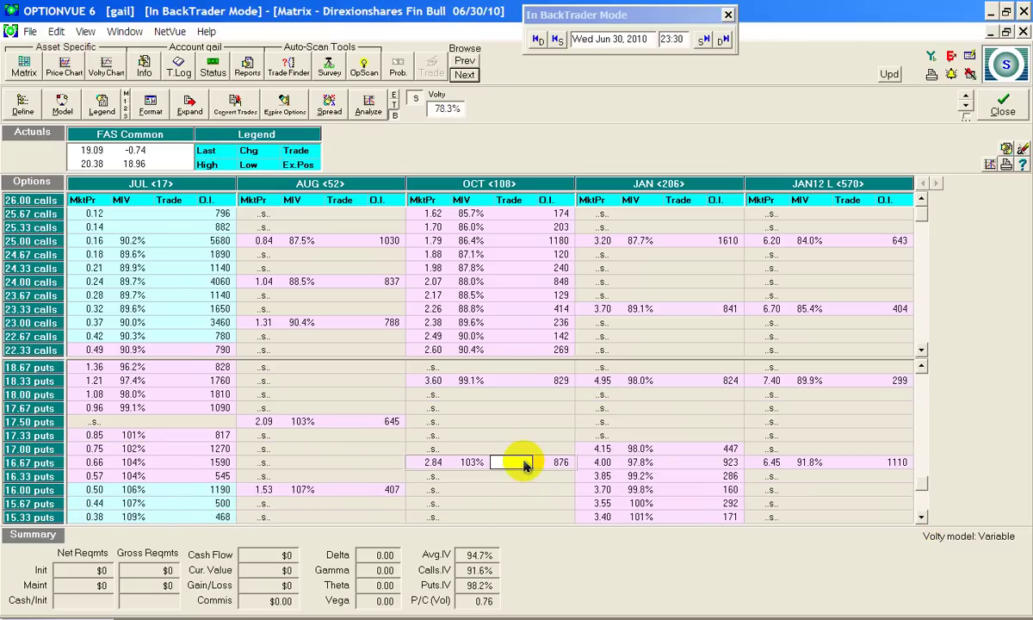
type("-10")
key("Return")
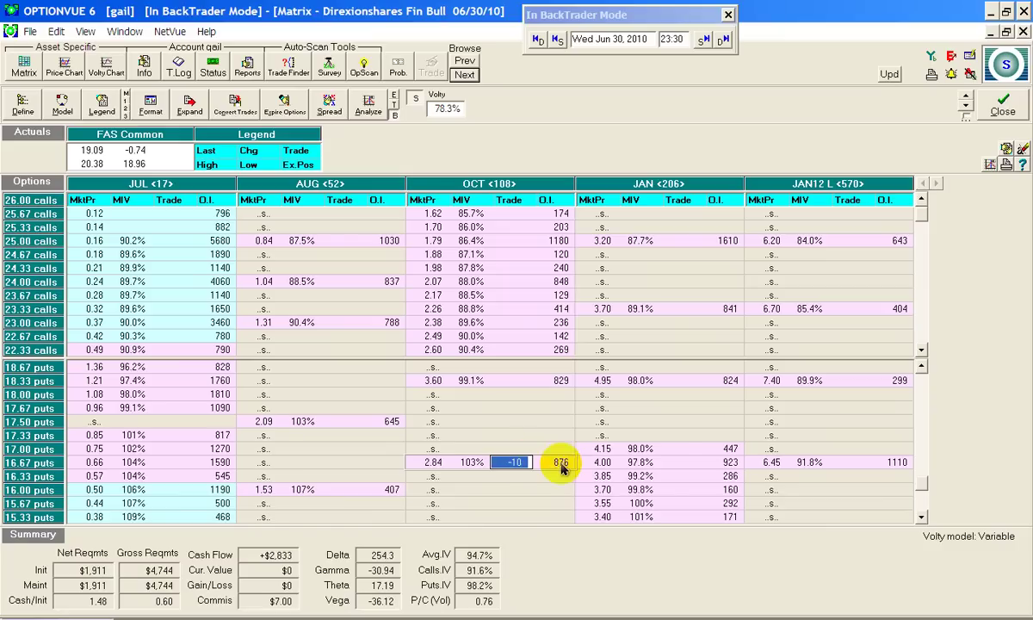
Add a trade of 10 January 16.67 puts and view the calendar spread's profit/loss graph, then return to the matrix
left_click(687, 466)
type("10")
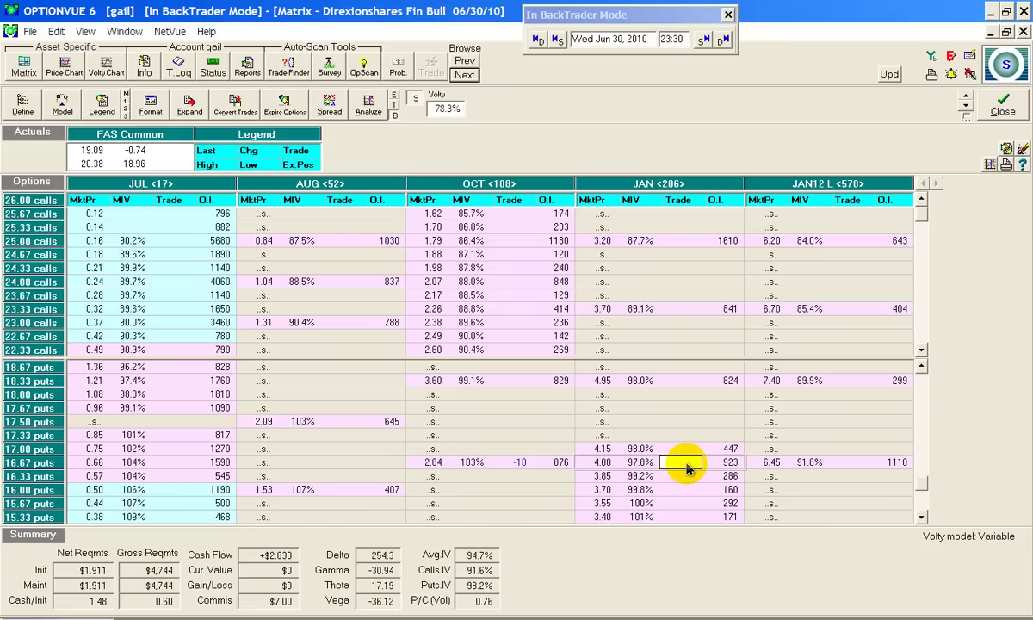
key("Return")
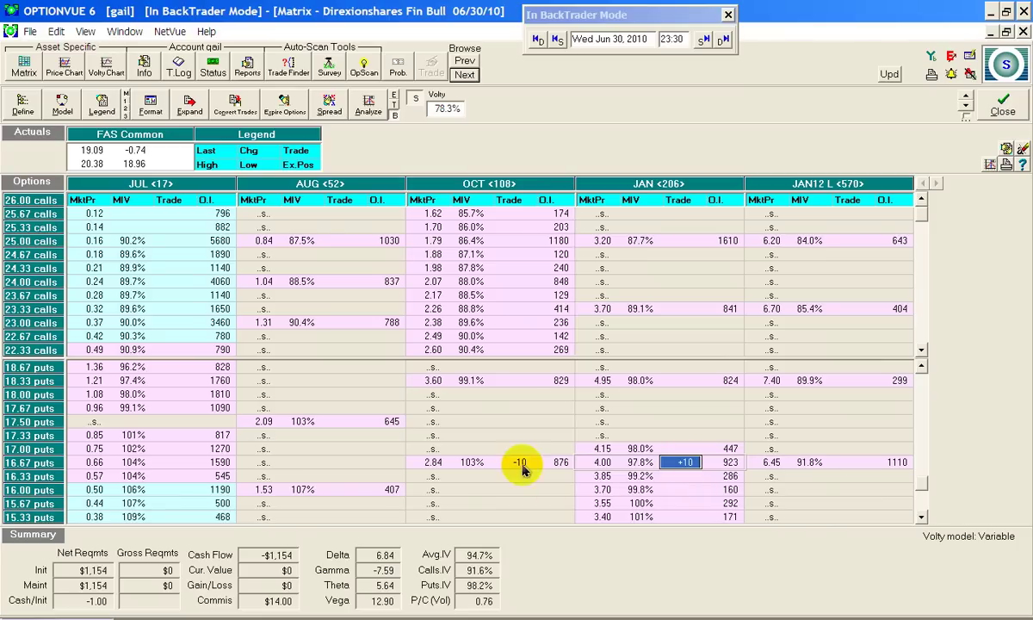
left_click(369, 105)
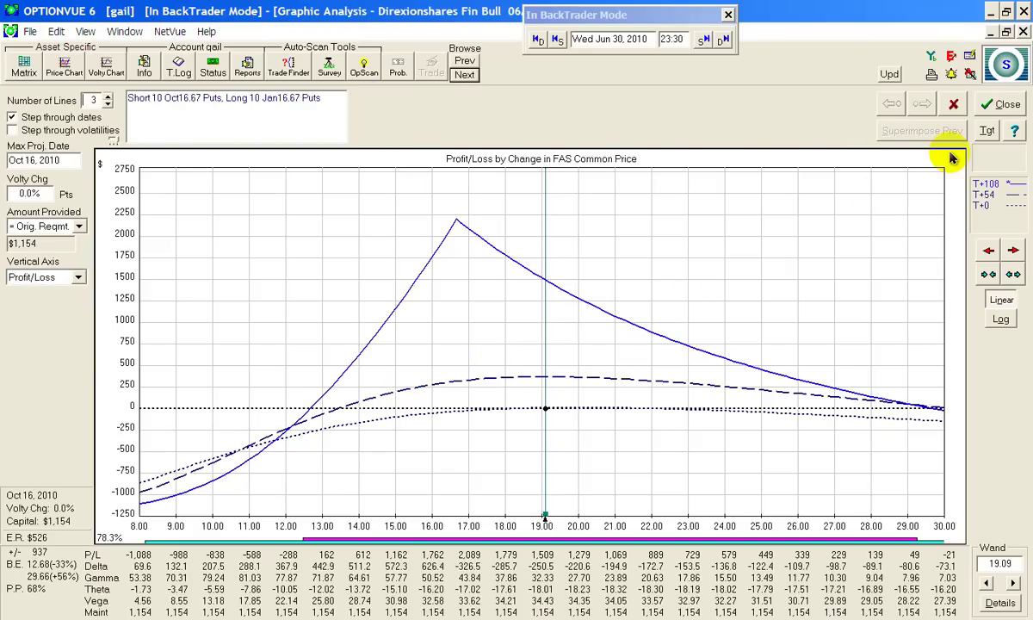
left_click(1002, 104)
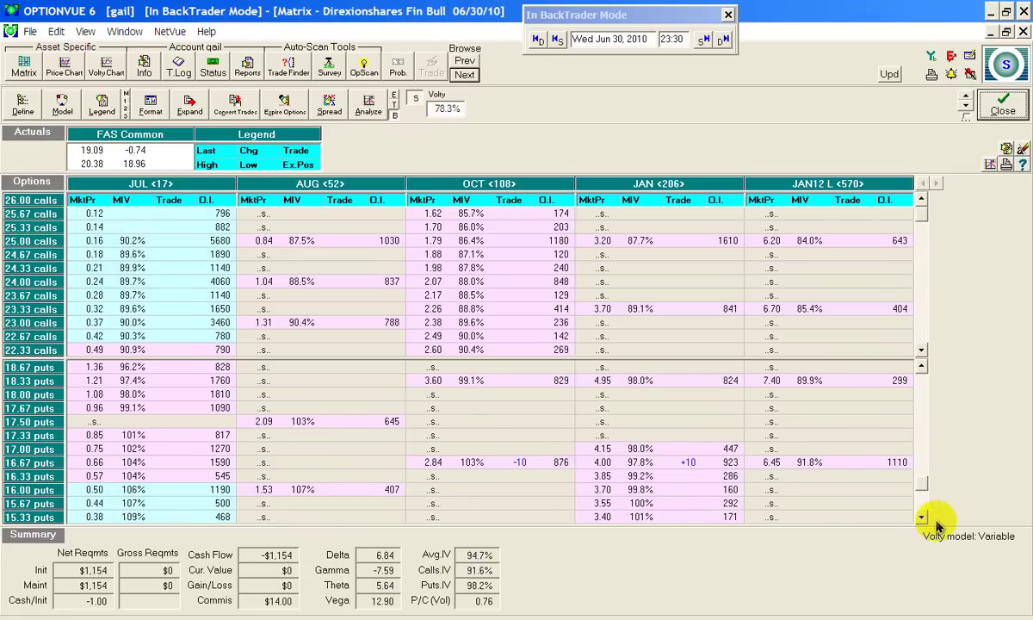
Clear the October and January 16.67 put trades from the FAS matrix
left_click(921, 517)
left_click(921, 516)
left_click(922, 516)
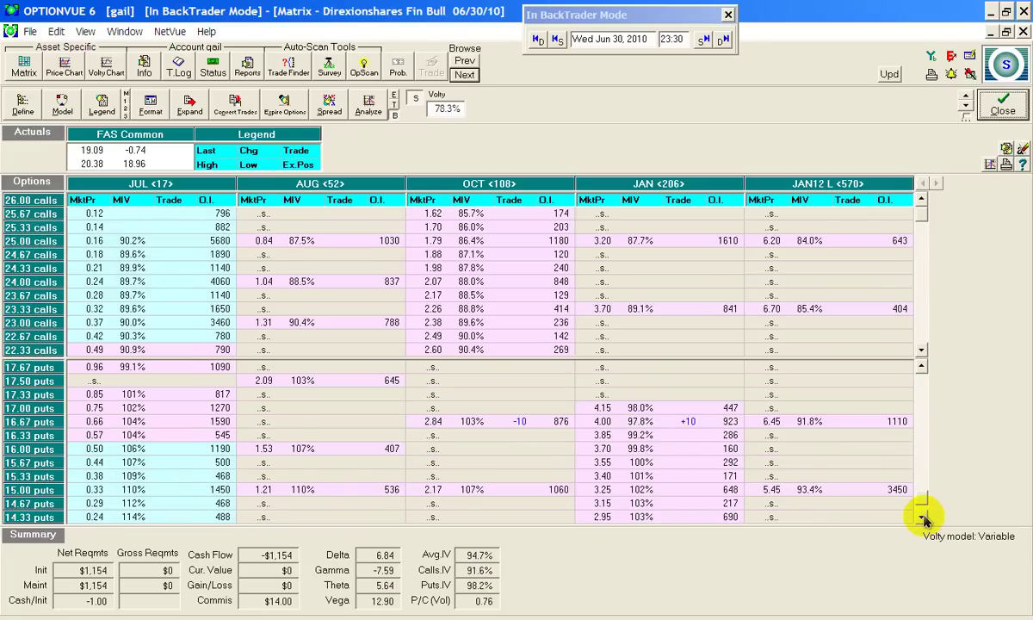
left_click(921, 517)
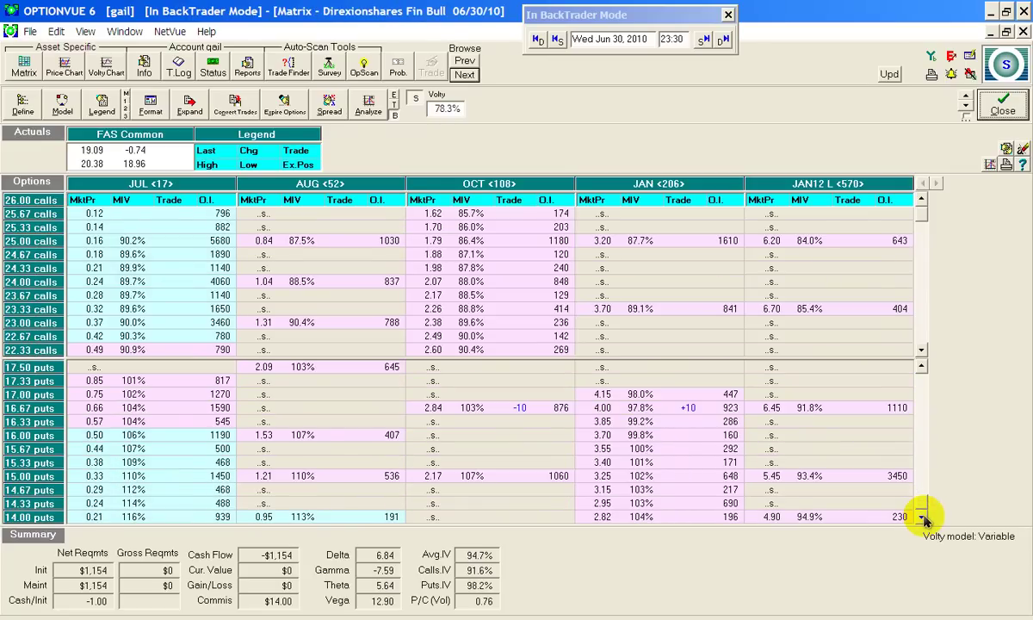
left_click(517, 410)
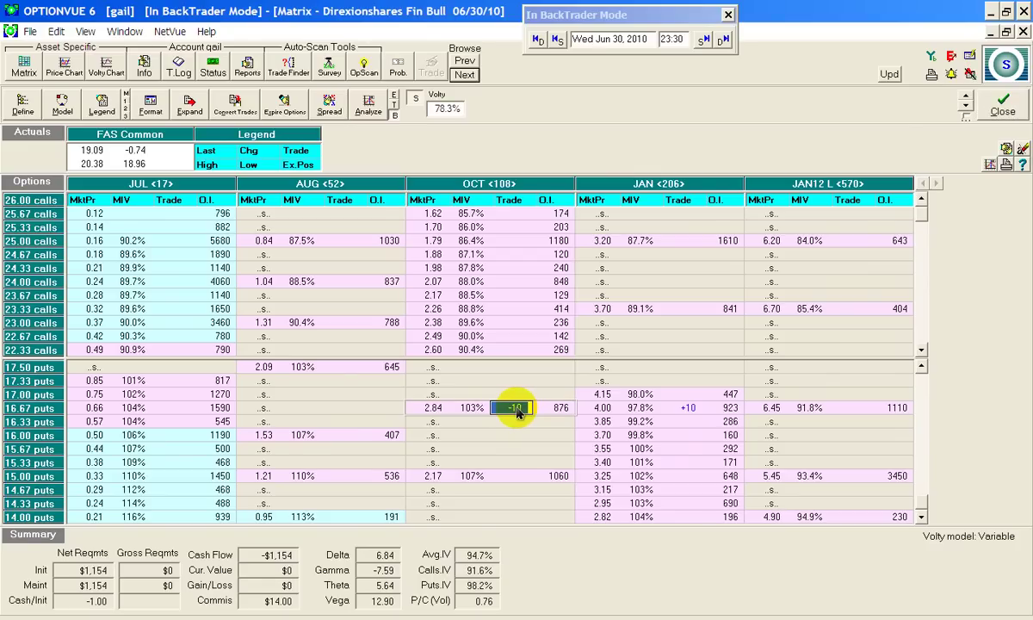
key("Delete")
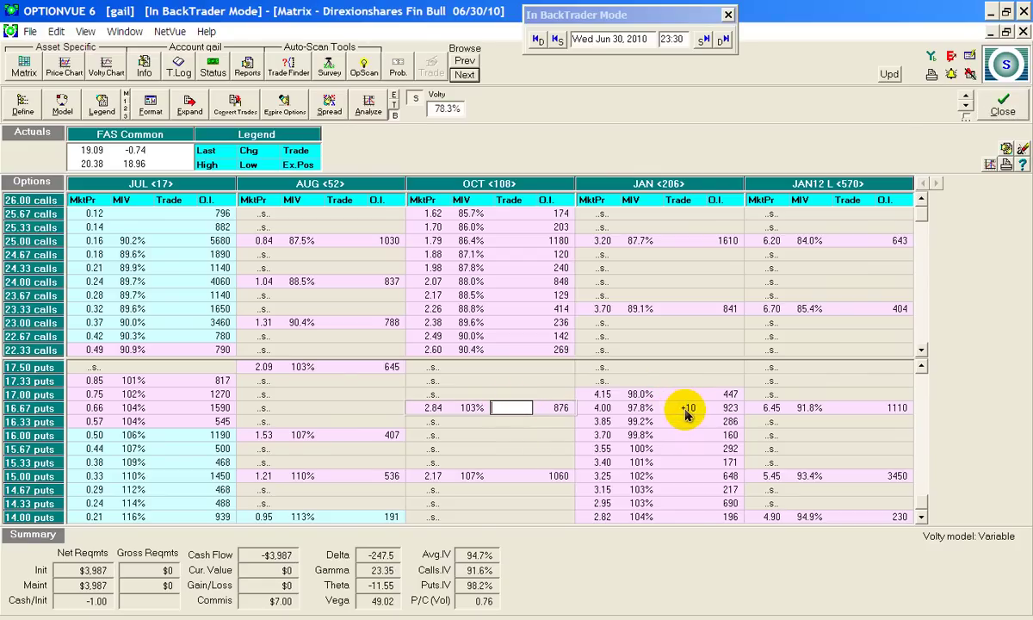
left_click(687, 408)
key("Delete")
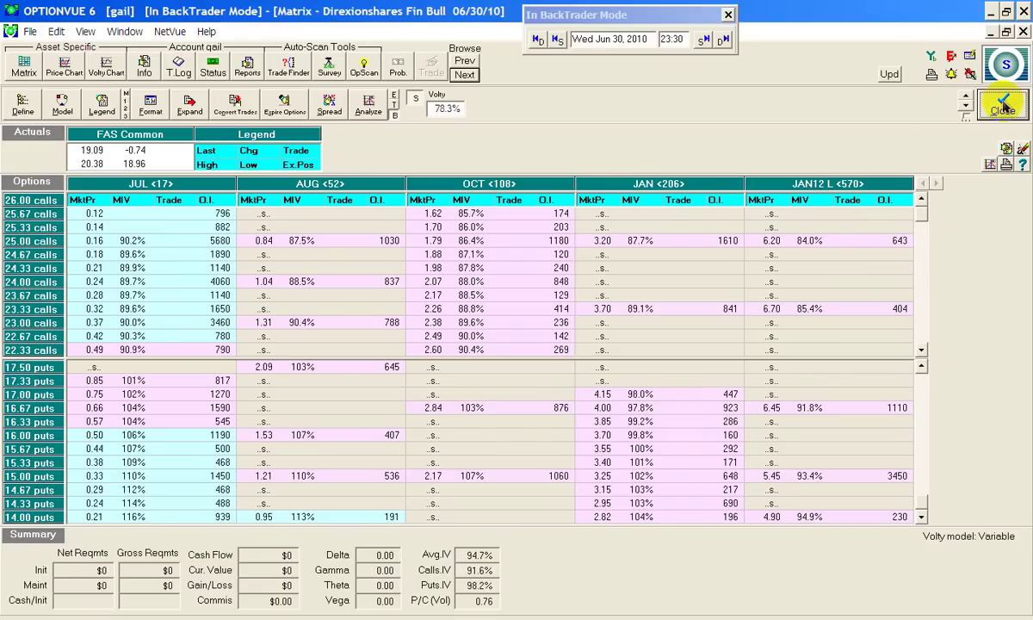